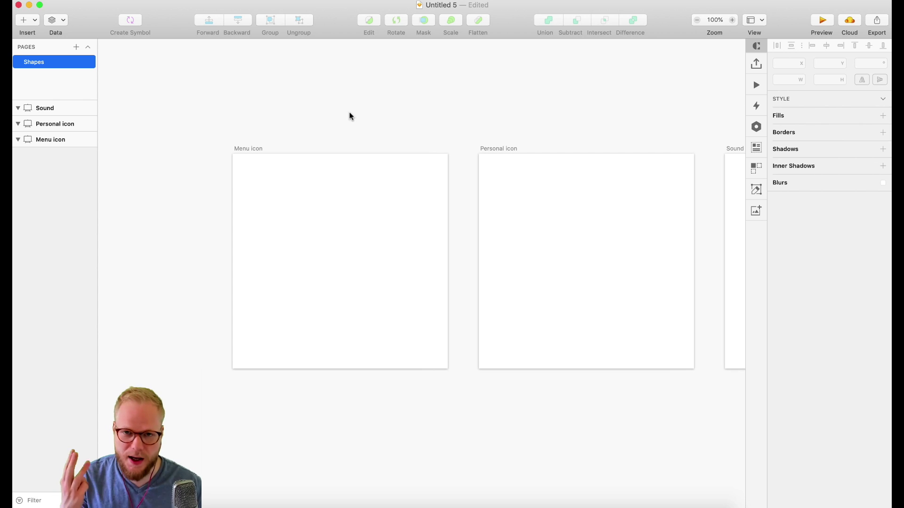
Draw a rounded rectangle about 276 wide and 25 high near the top of the Menu icon artboard
scroll(343, 113, "right", 3)
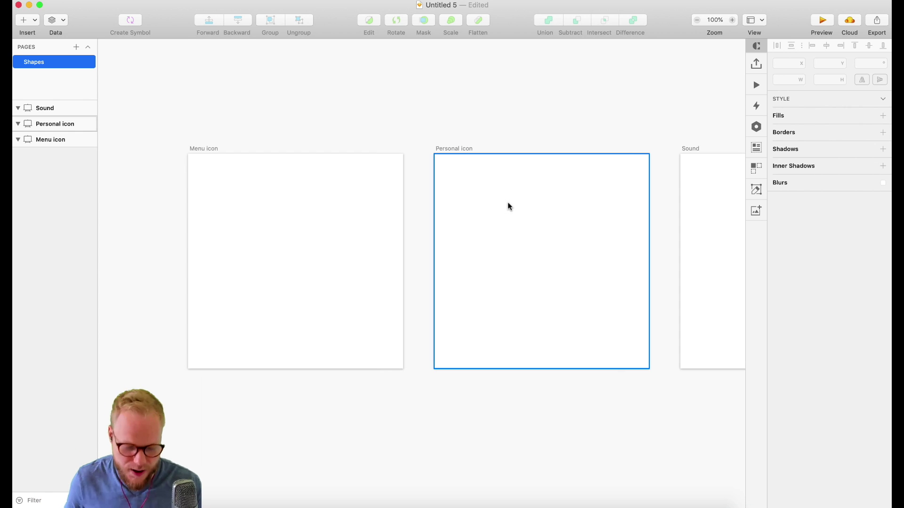
left_click(34, 20)
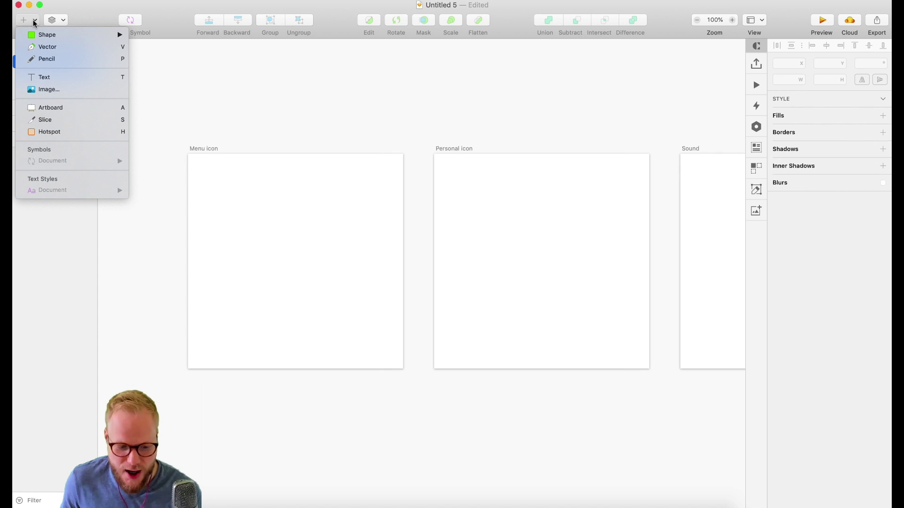
mouse_move(48, 37)
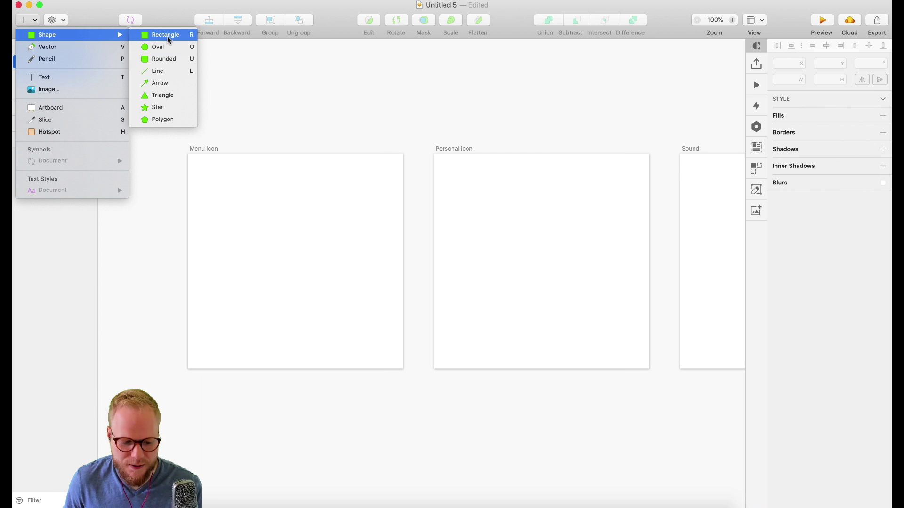
left_click(167, 61)
left_click_drag(221, 187, 365, 199)
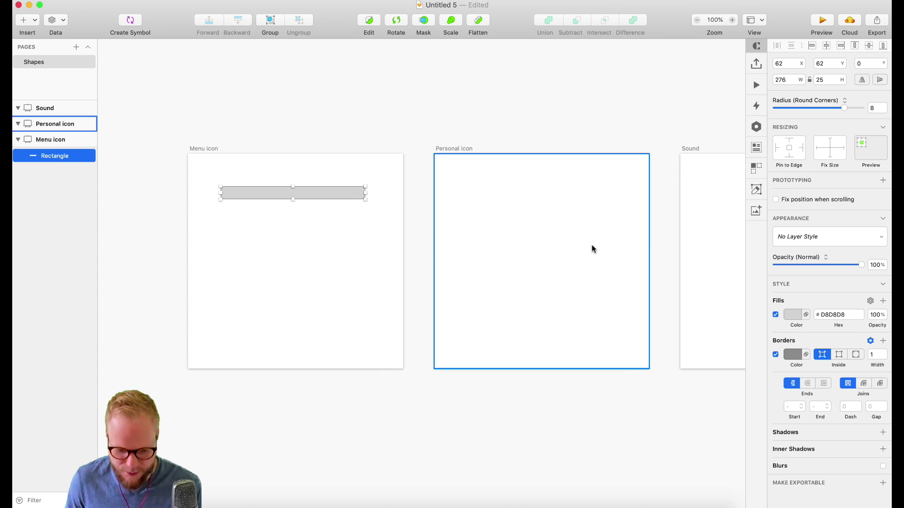
Fill the rounded bar with black 000000 and turn off its border
left_click(790, 313)
left_click_drag(783, 369, 762, 457)
left_click(781, 321)
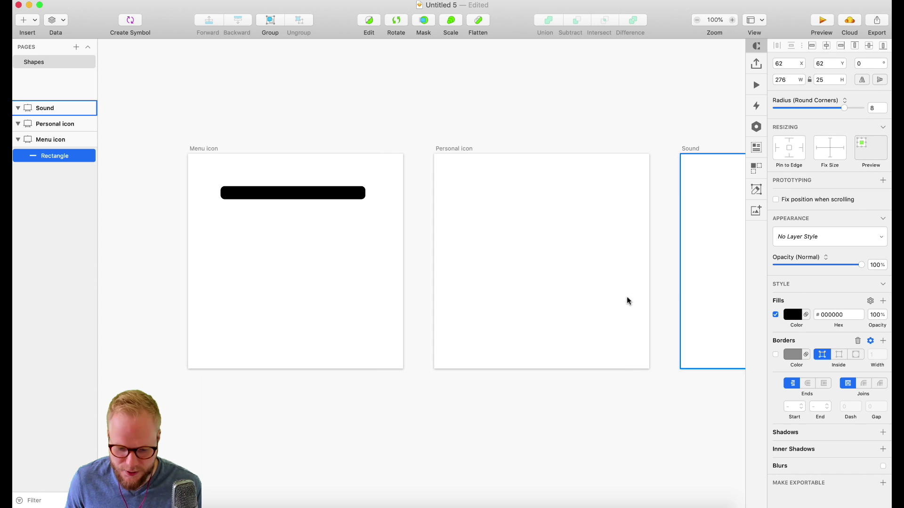
double_click(292, 196)
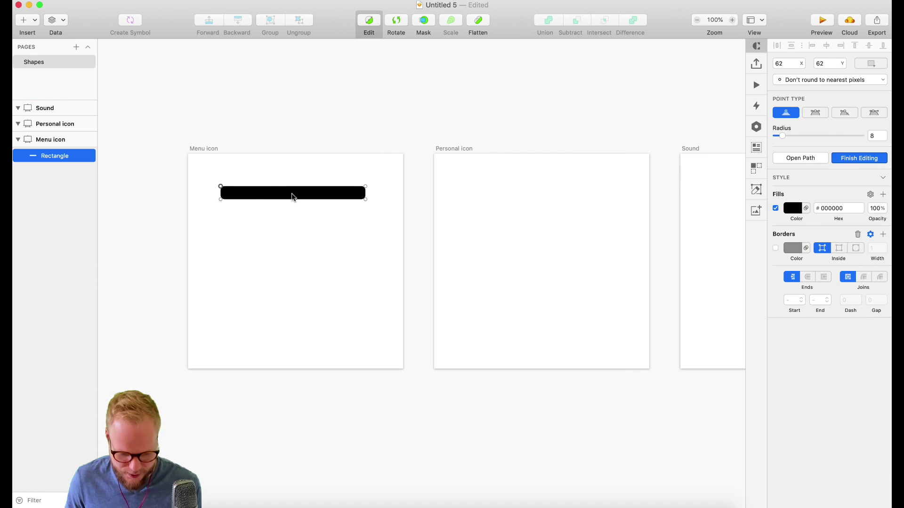
key("Escape")
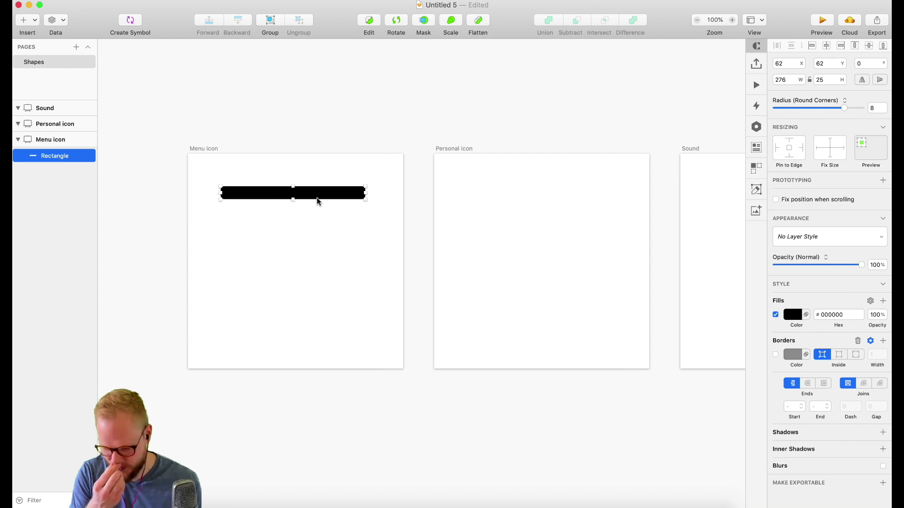
Duplicate the bar twice to form three evenly spaced horizontal bars, and move the stack toward the artboard's centre
left_click(317, 201)
left_click_drag(316, 198, 316, 264)
left_click(316, 231, "shift")
left_click(305, 193, "shift")
left_click_drag(305, 192, 311, 222)
left_click(170, 206)
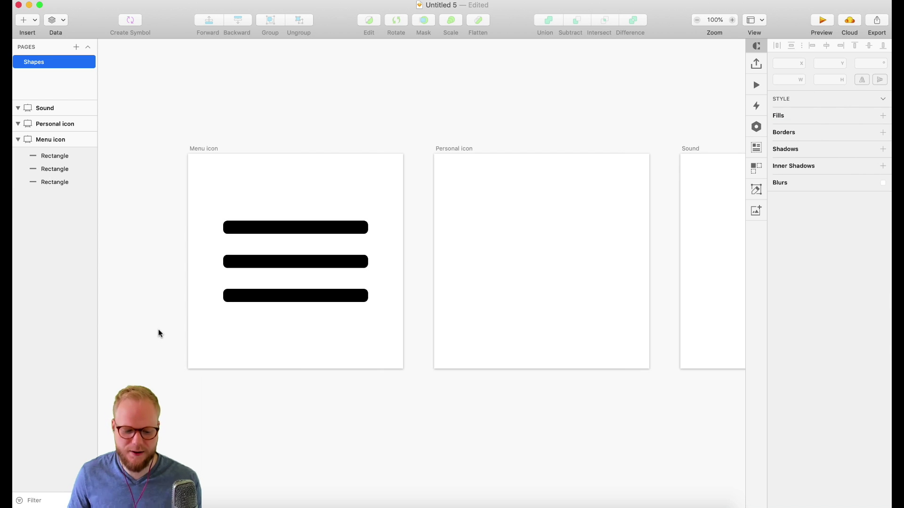
Change the fill of all three bars in the Menu icon artboard to dark grey 454545
left_click(309, 228)
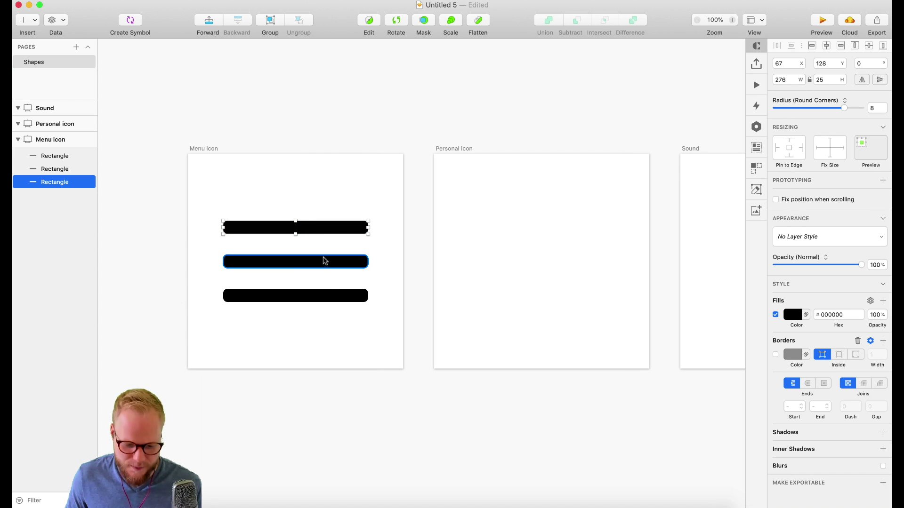
left_click(323, 261, "shift")
left_click(329, 297, "shift")
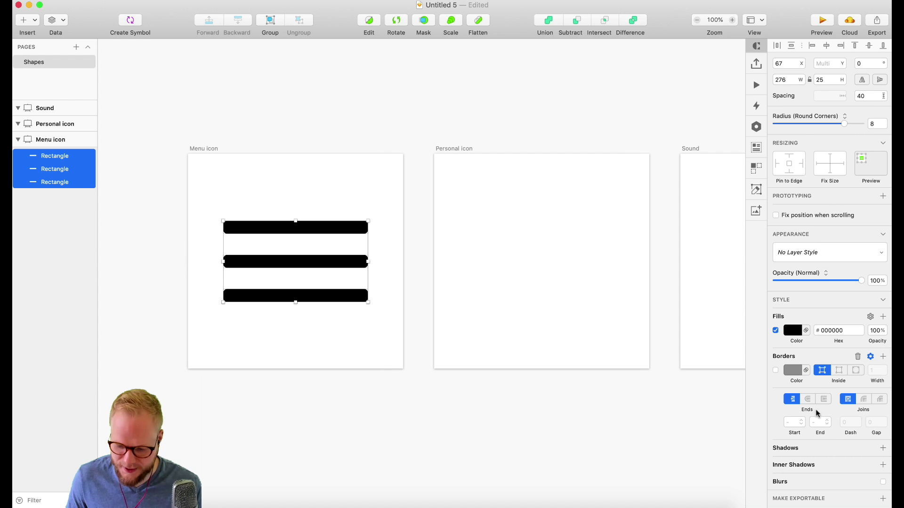
left_click(796, 331)
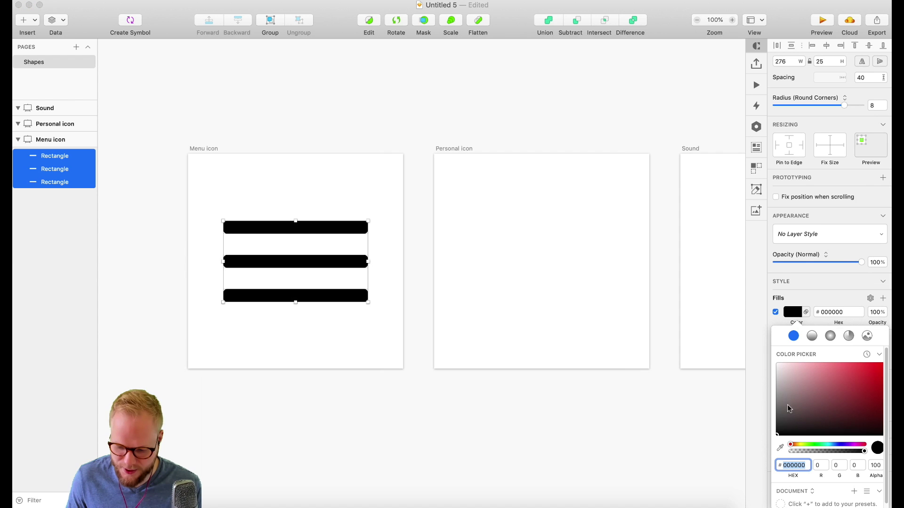
mouse_move(780, 426)
left_mouse_down()
mouse_move(769, 427)
mouse_move(769, 416)
left_mouse_up()
left_click(794, 330)
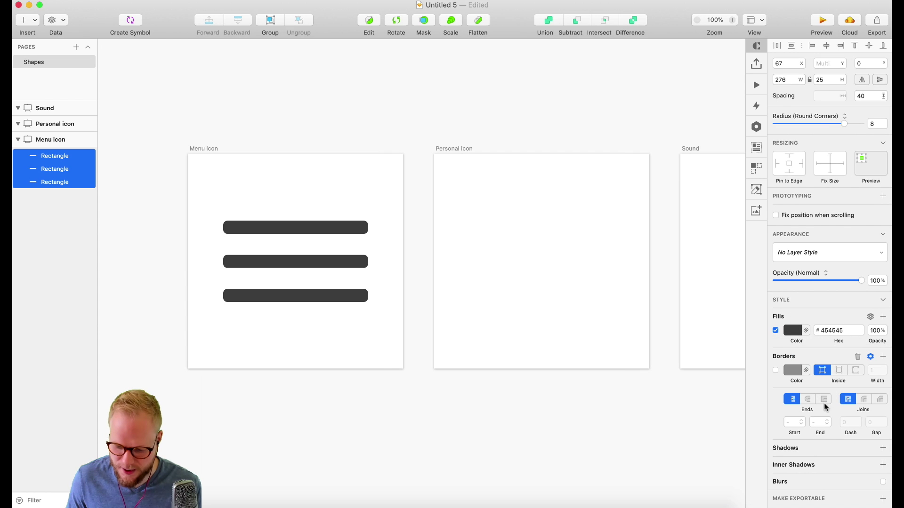
Round the three bars fully with a corner radius of 12.5 and narrow them symmetrically to about 240 wide
left_click_drag(844, 124, 881, 123)
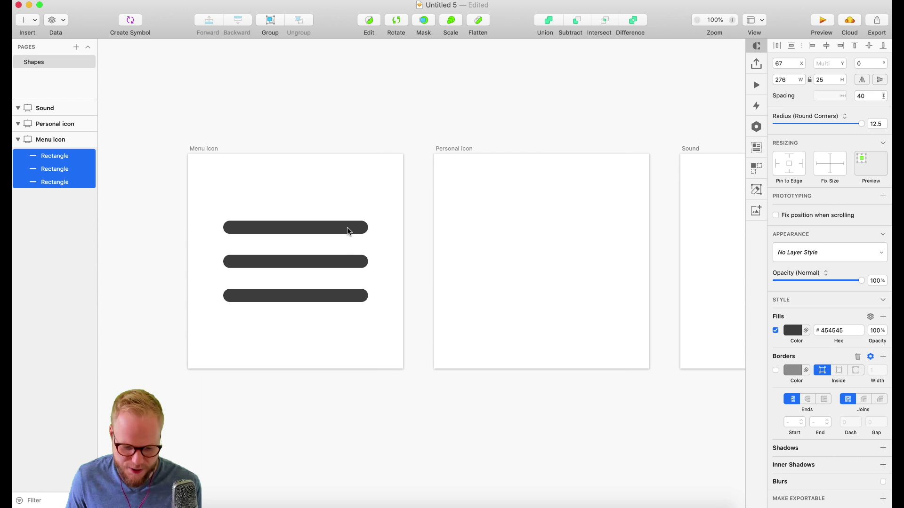
left_click_drag(367, 263, 336, 263)
left_click(155, 338)
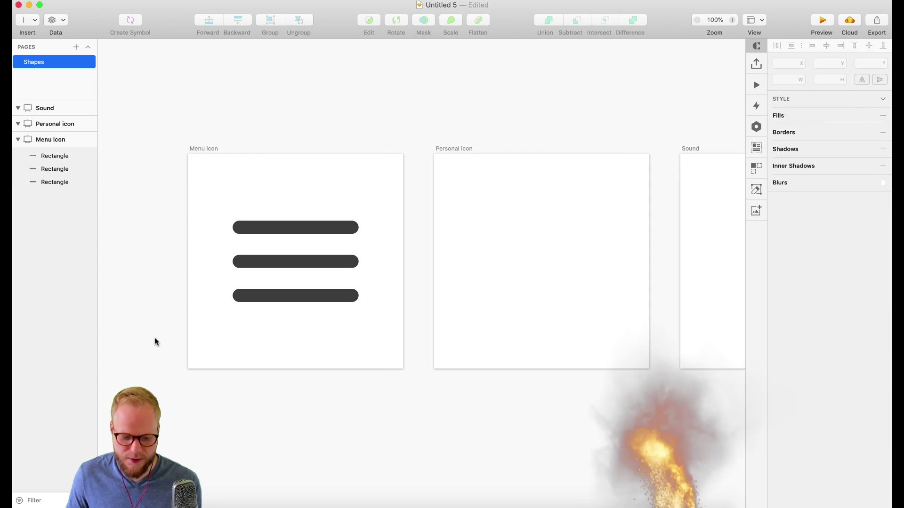
Move the bottom bar slightly down and the top bar slightly up to widen the gaps, and check the icon at small size
left_click_drag(292, 297, 298, 302)
left_click(301, 227)
left_click_drag(301, 228, 301, 222)
left_click(154, 244)
scroll(255, 306, "down", 6)
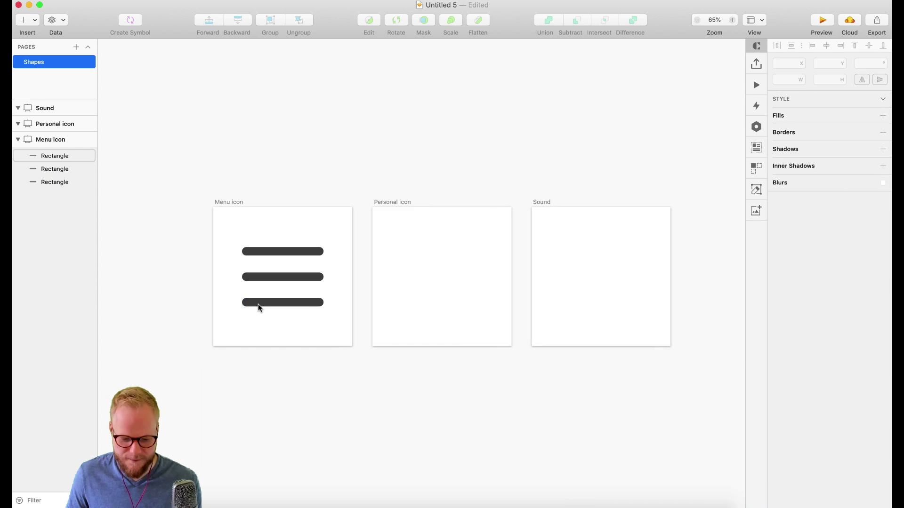
scroll(255, 358, "down", 4)
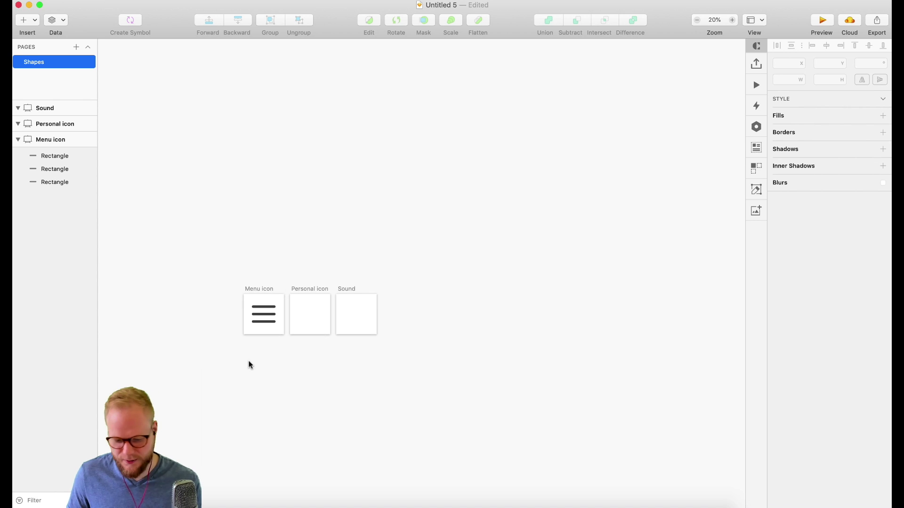
scroll(242, 360, "down", 1)
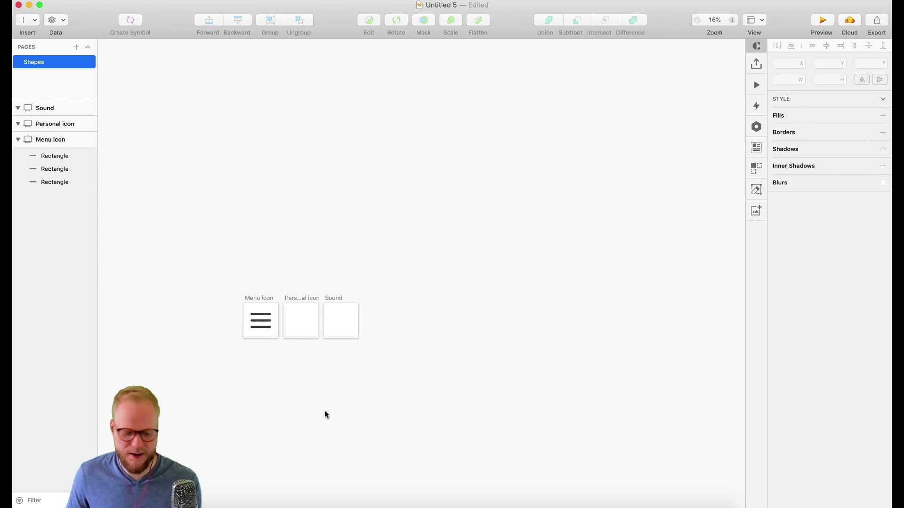
Duplicate the Menu icon artboard and place the copy directly below the original
scroll(236, 370, "up", 2)
scroll(236, 370, "up", 5)
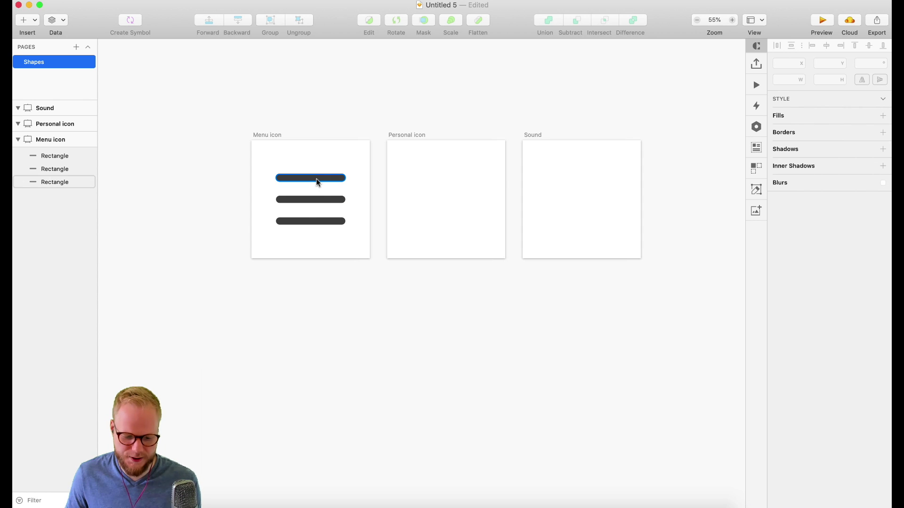
left_click(272, 136)
left_click_drag(271, 135, 271, 287)
left_click_drag(268, 274, 269, 275)
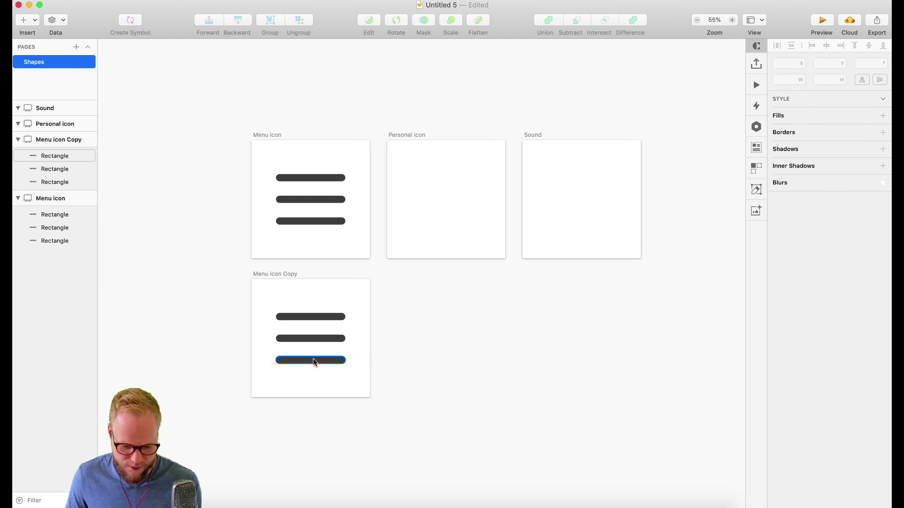
Rename the copied artboard as Menu icon 2
scroll(283, 358, "up", 2)
left_click(272, 267)
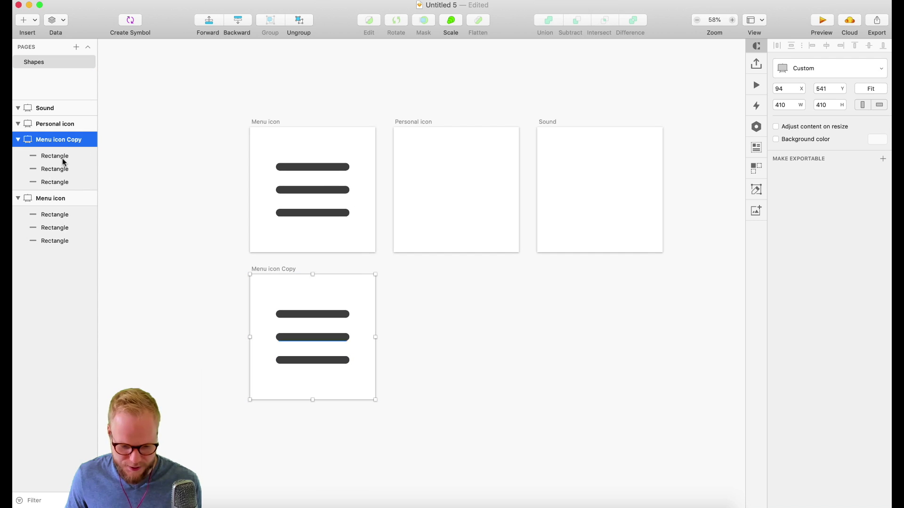
double_click(61, 140)
double_click(70, 139)
type("2")
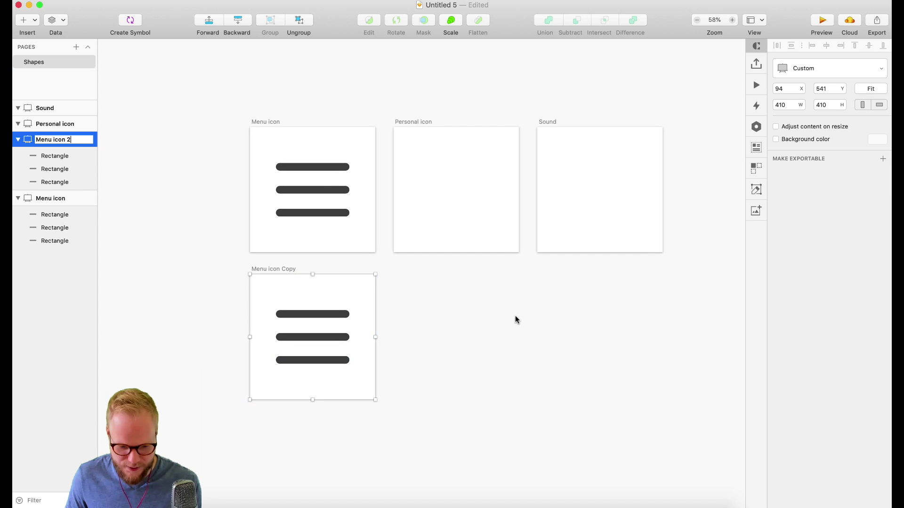
left_click(515, 316)
Set the width of the middle bar in Menu icon 2 to 200
left_click(346, 314)
left_click(346, 337)
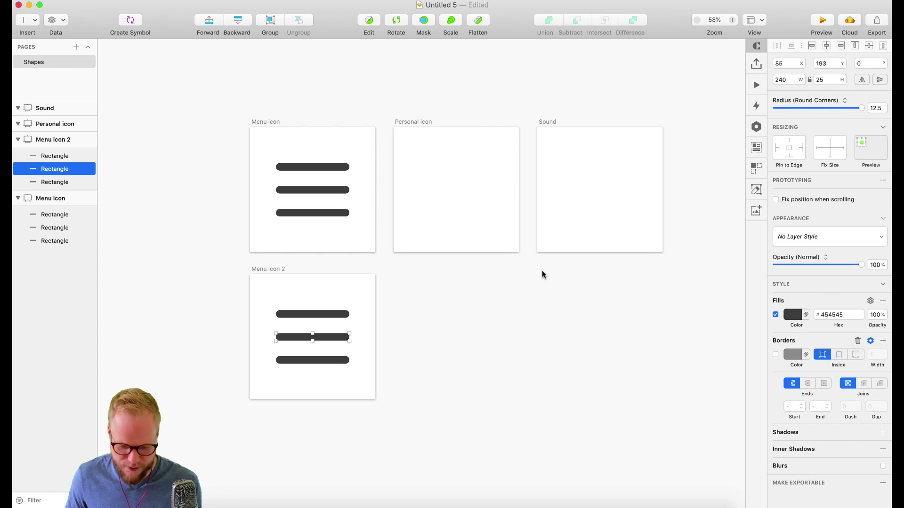
left_click(787, 79)
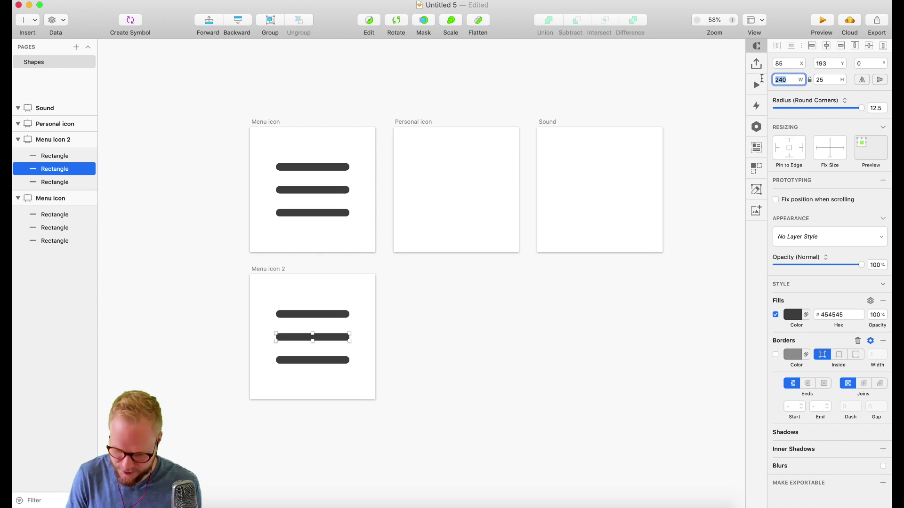
type("200")
key("Return")
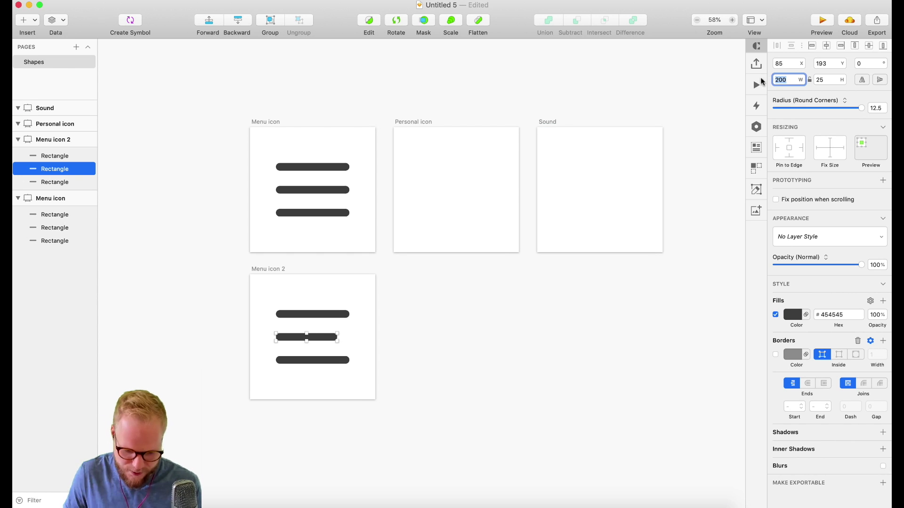
Set the width of the bottom bar in Menu icon 2 to 160
left_click(318, 361)
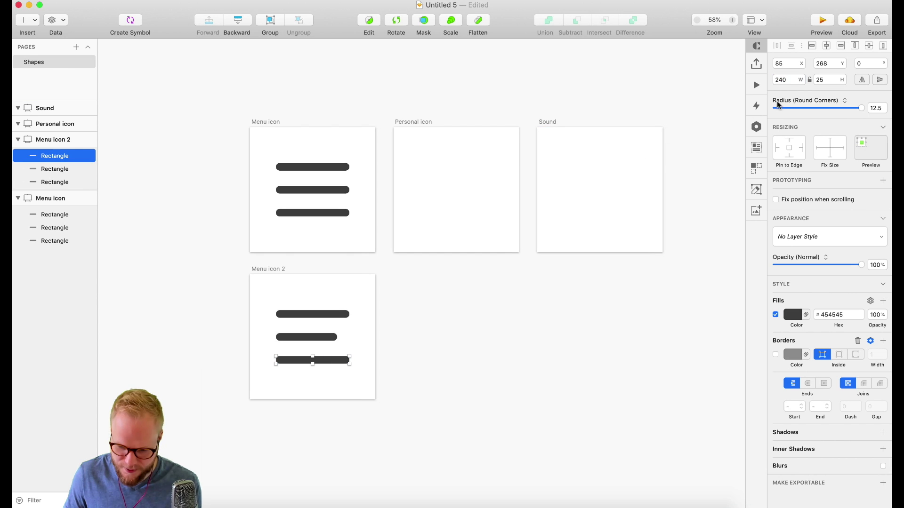
left_click(788, 80)
type("16")
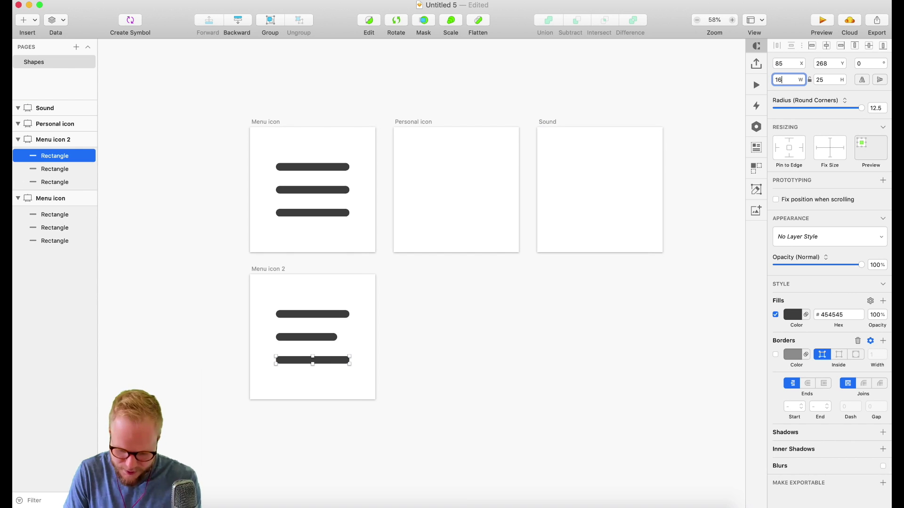
type("0")
key("Return")
left_click(405, 396)
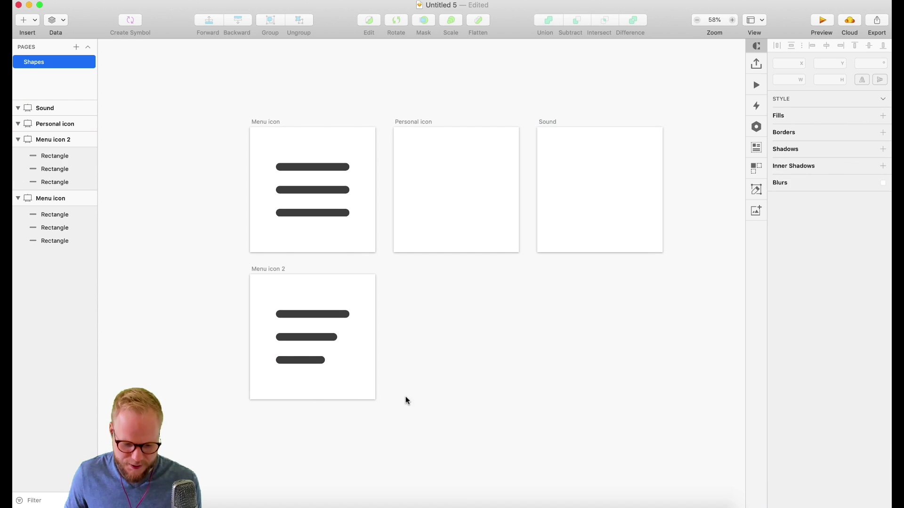
Duplicate the Menu icon 2 artboard and place the copy below it
scroll(364, 350, "down", 5)
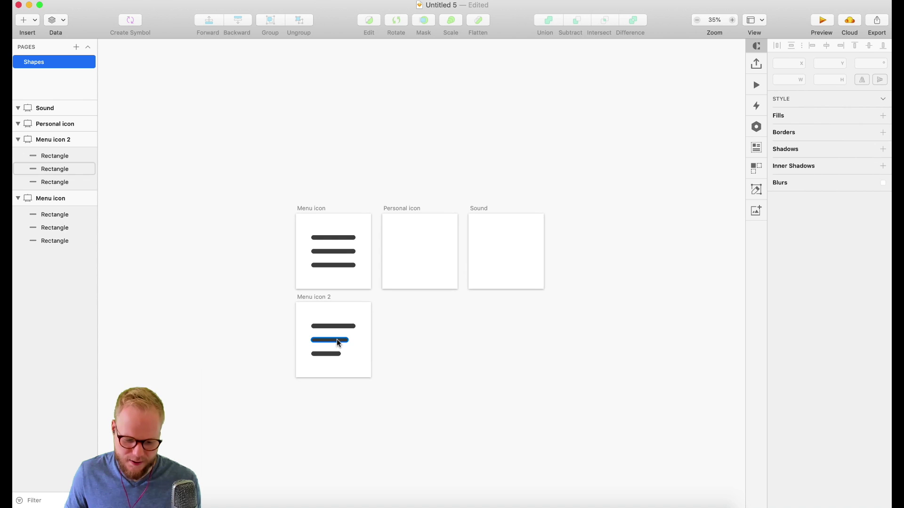
scroll(329, 302, "down", 2)
left_click(315, 268)
left_click_drag(316, 267, 315, 364)
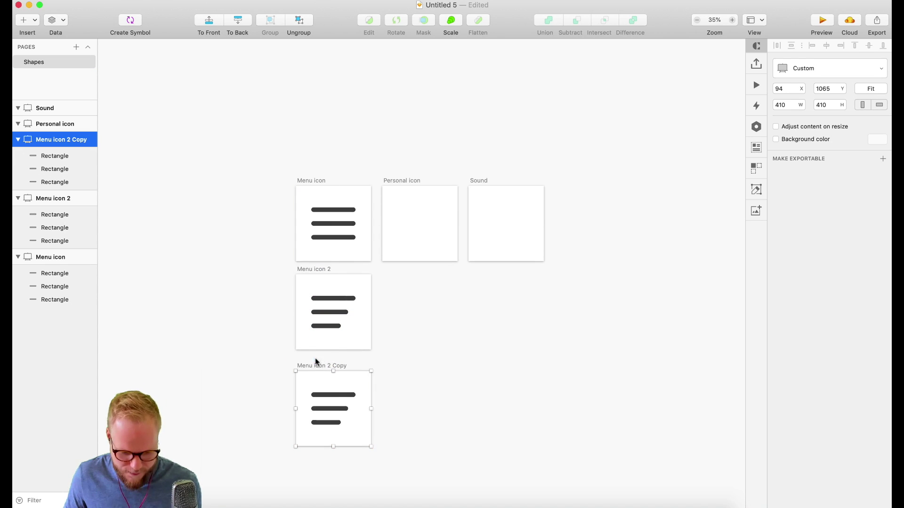
Rename the lowest artboard as Menu icon 3
double_click(56, 138)
type("Menu")
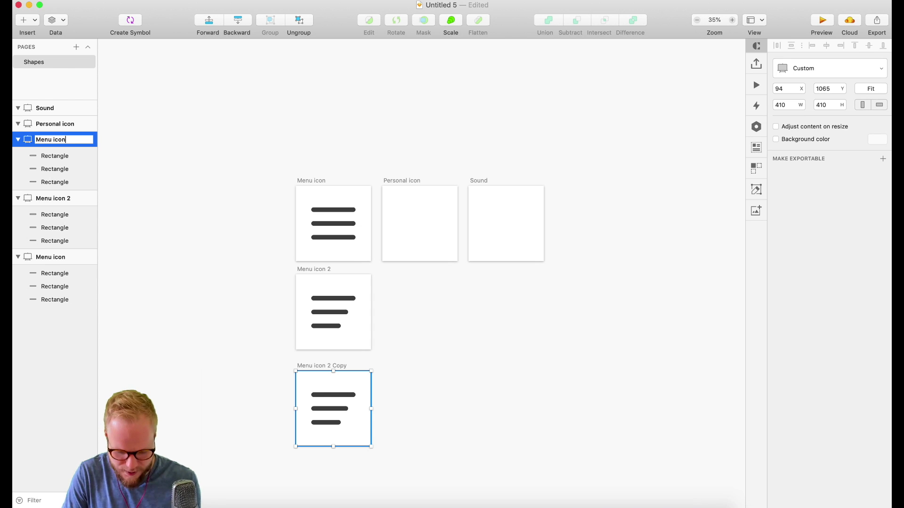
key("Return")
left_click(430, 429)
Delete the middle and bottom bars from the Menu icon 3 artboard
scroll(294, 471, "up", 4)
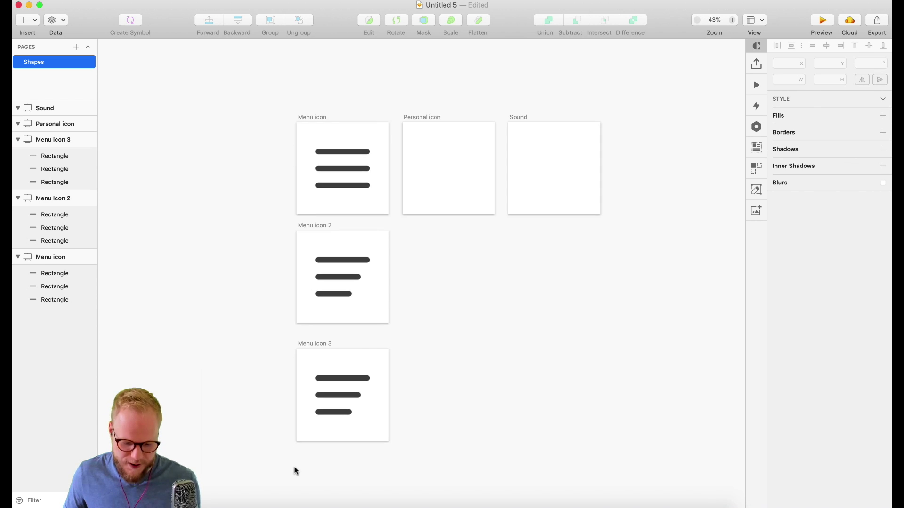
left_click(341, 374)
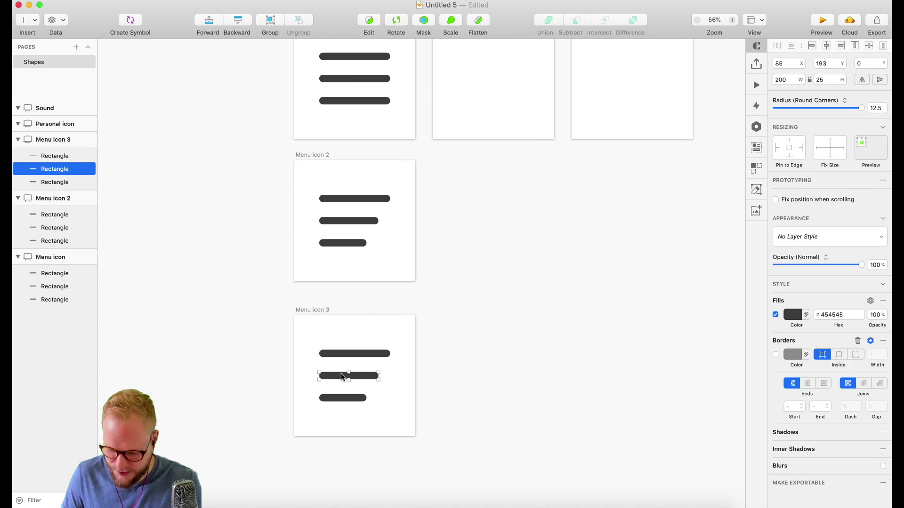
key("BackSpace")
left_click(348, 398)
key("BackSpace")
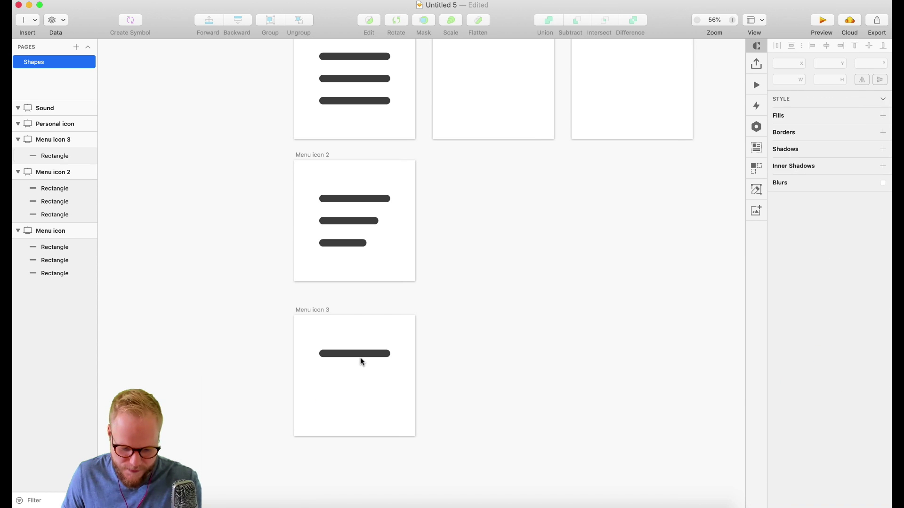
Duplicate the remaining bar in Menu icon 3 and arrange the two full-width bars one above the other around the artboard's centre
left_click(360, 354)
mouse_move(361, 354)
left_mouse_down()
mouse_move(364, 384)
mouse_move(366, 356)
left_mouse_up()
left_click(363, 354, "shift")
left_click(434, 352)
scroll(433, 352, "down", 5)
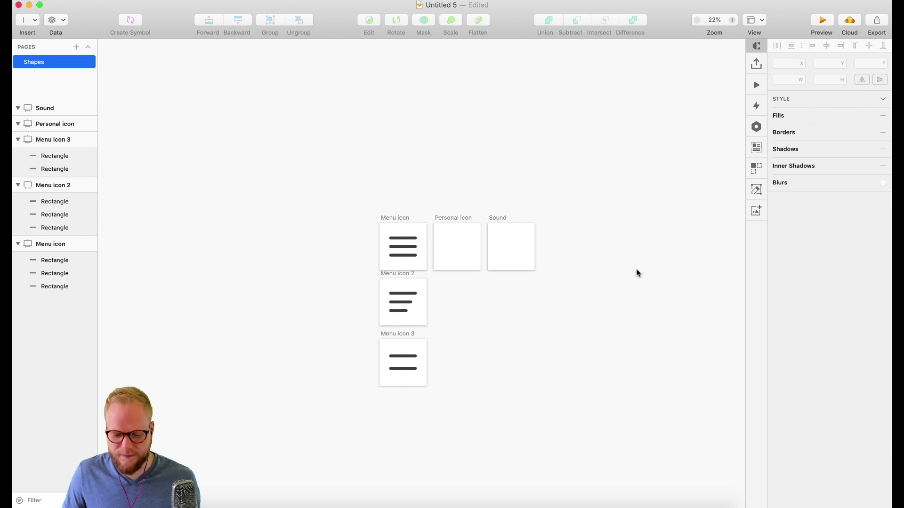
scroll(556, 214, "down", 2)
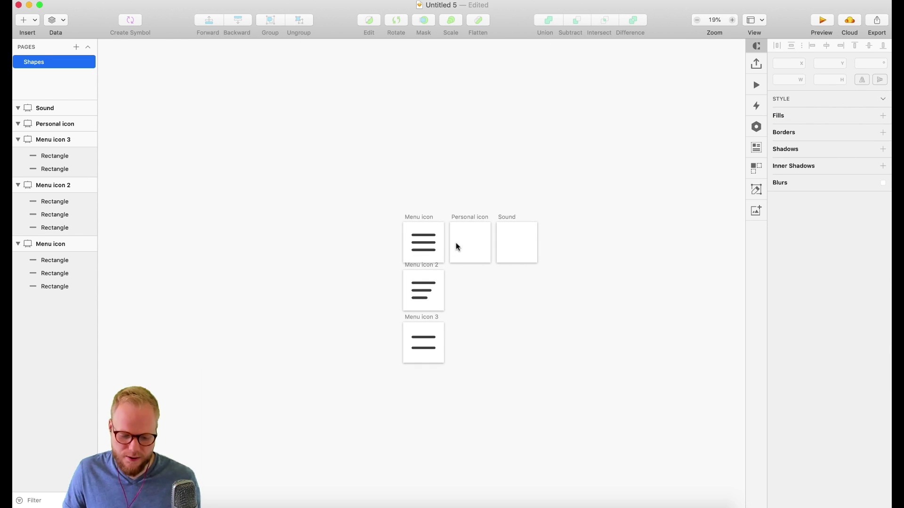
Draw a circle of about 236 by 236 in the middle of the Personal icon artboard
scroll(519, 250, "up", 2)
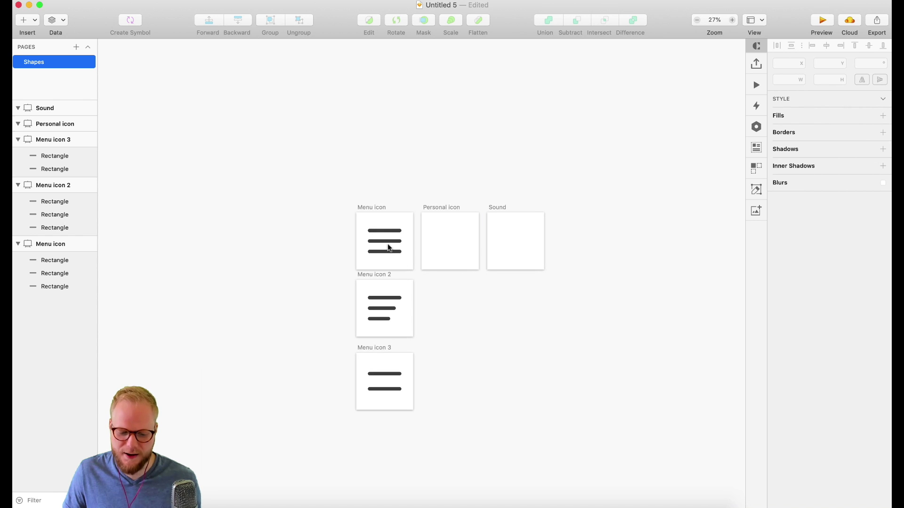
scroll(466, 236, "up", 3)
scroll(467, 235, "up", 1)
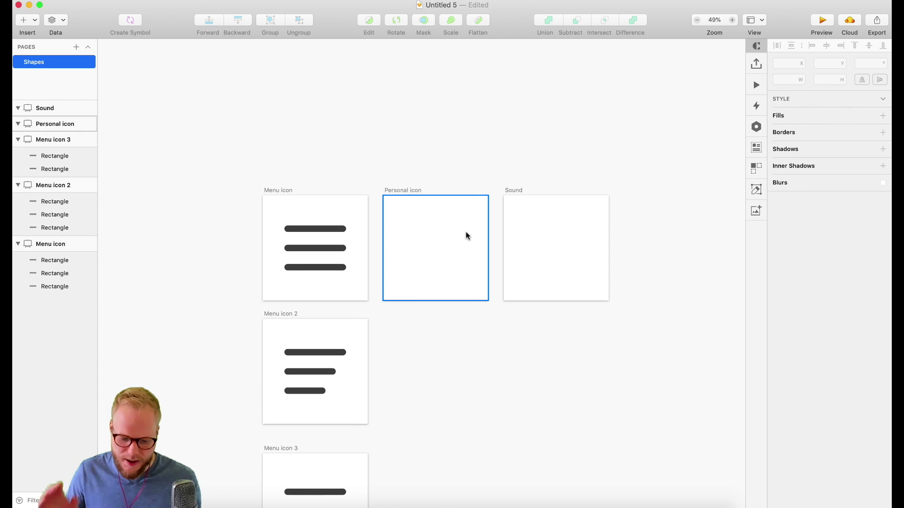
scroll(463, 232, "up", 2)
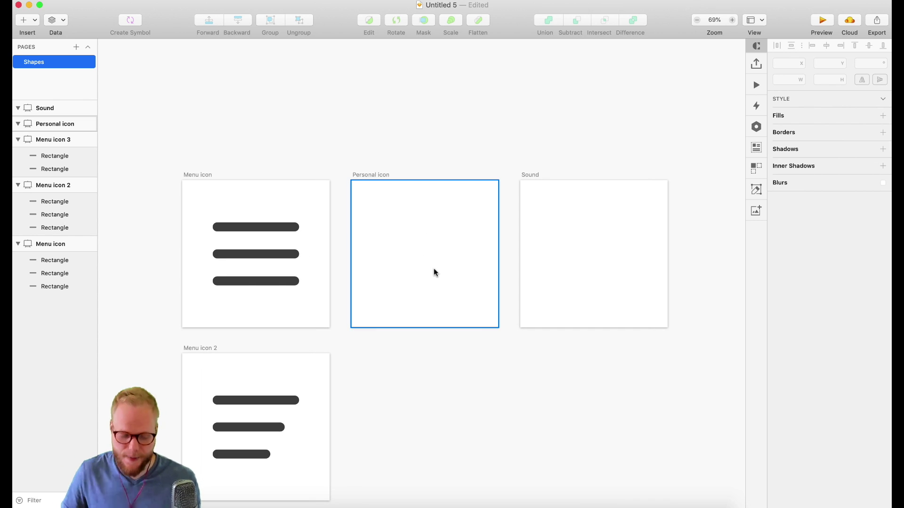
left_click(22, 21)
mouse_move(57, 33)
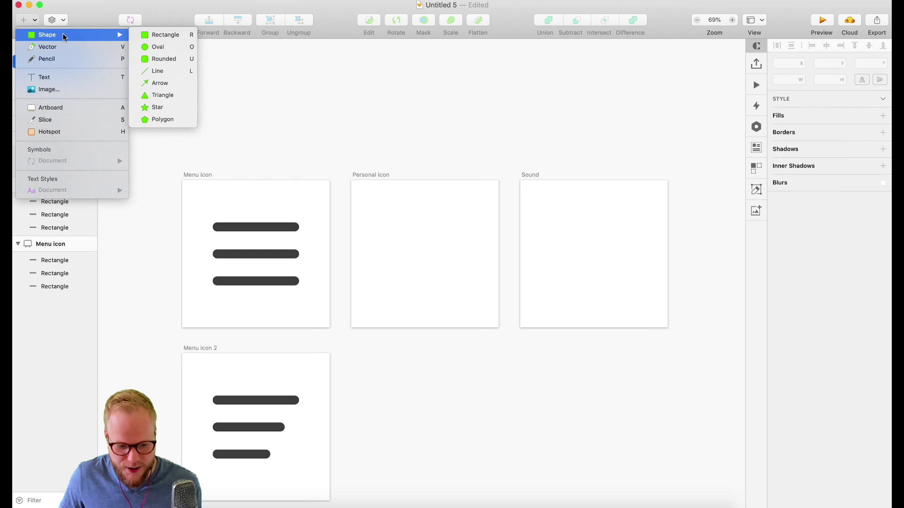
left_click(160, 45)
left_click_drag(380, 208, 467, 264)
left_click(411, 357)
left_click(414, 274)
scroll(414, 274, "up", 3)
Fill the circle with the dark grey #454545 sampled from a bar of the neighbouring menu icon
left_click(787, 287)
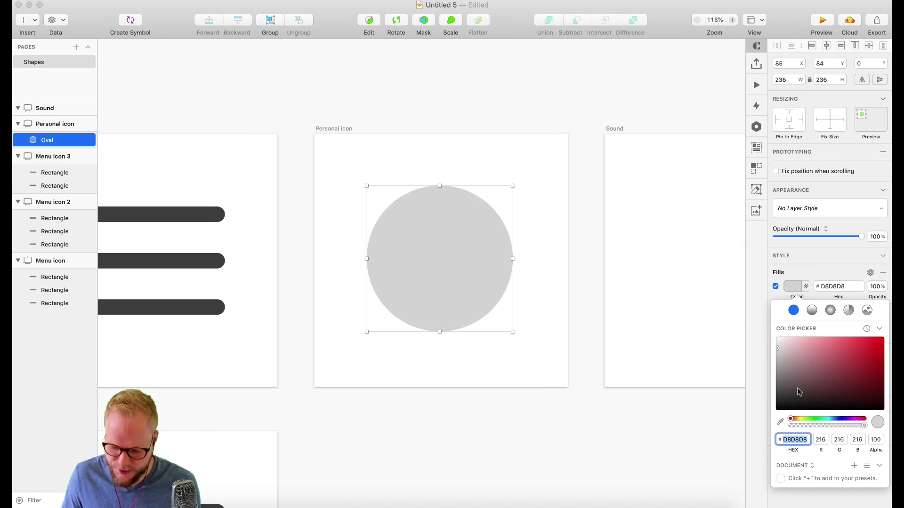
left_click(780, 422)
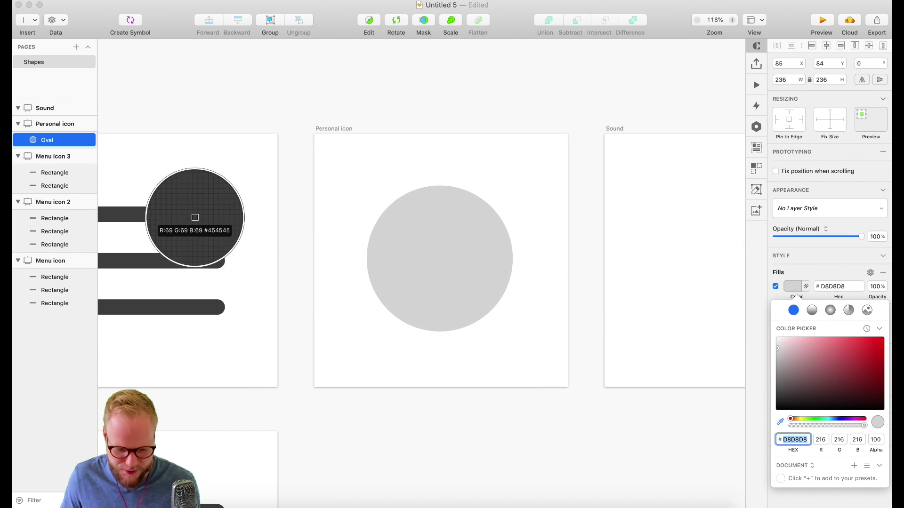
left_click(196, 215)
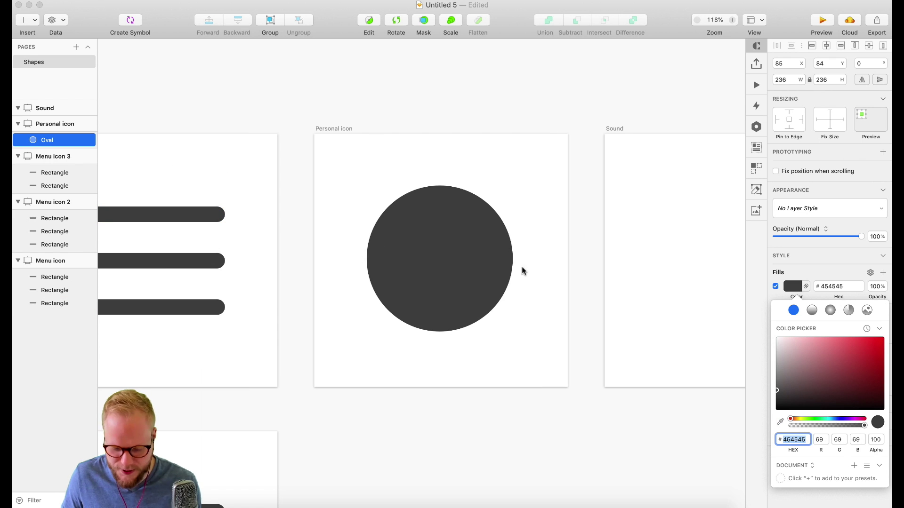
key("Escape")
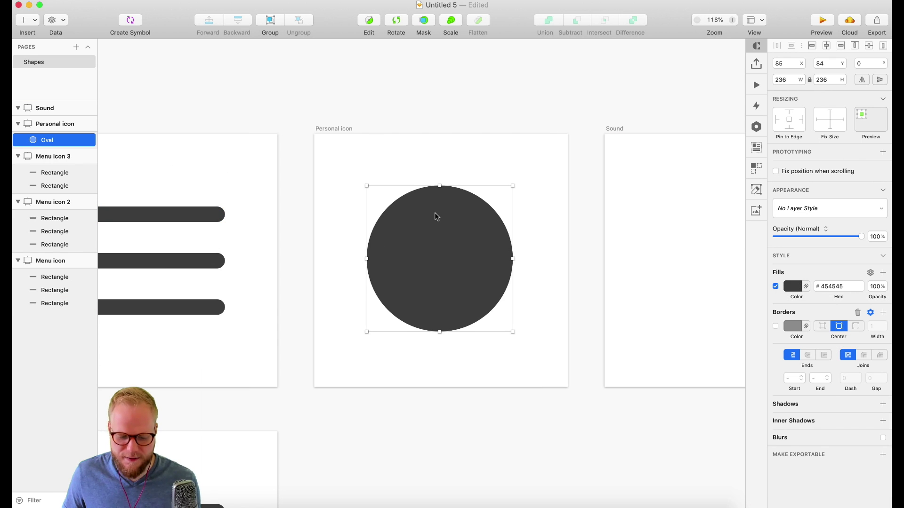
Add a lighter inner circle, 186.5 by 186.5 at X 109.5 and Y 108.5, basing the ring's thickness on the menu bars
left_click(484, 410)
left_click(456, 279)
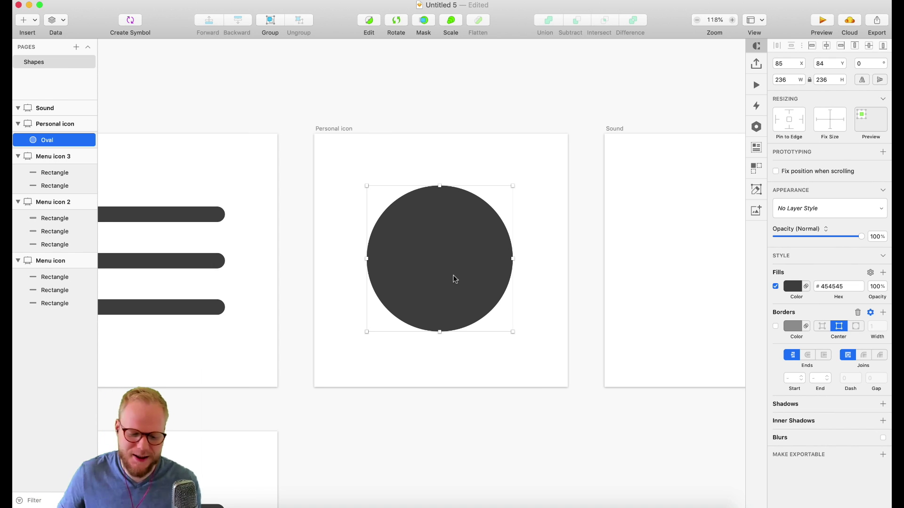
left_click(188, 216)
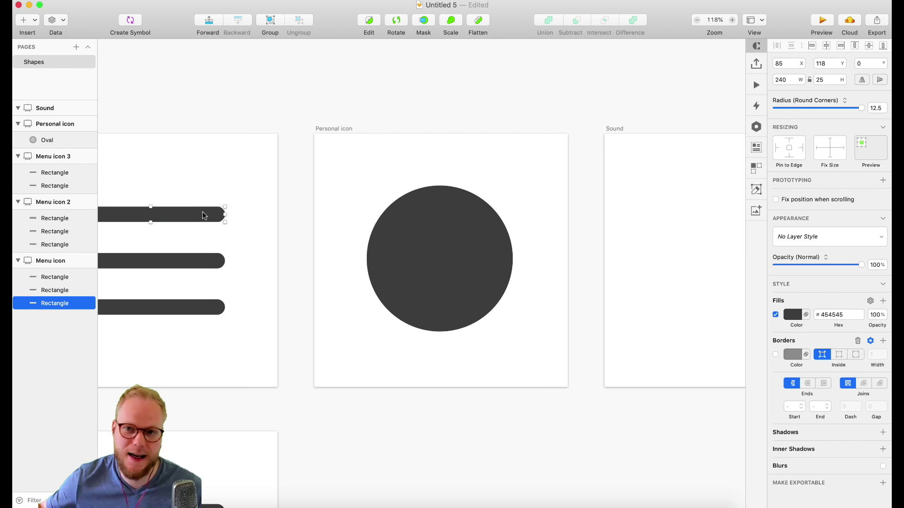
left_click(456, 276)
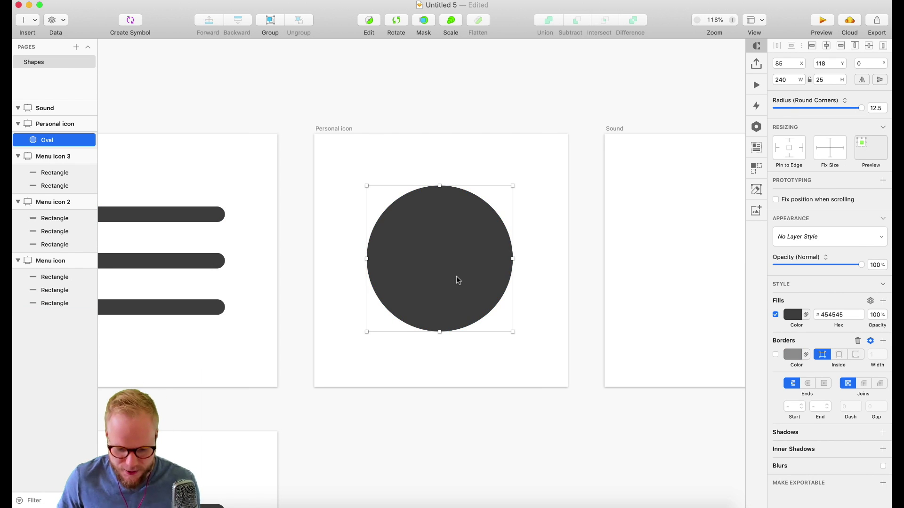
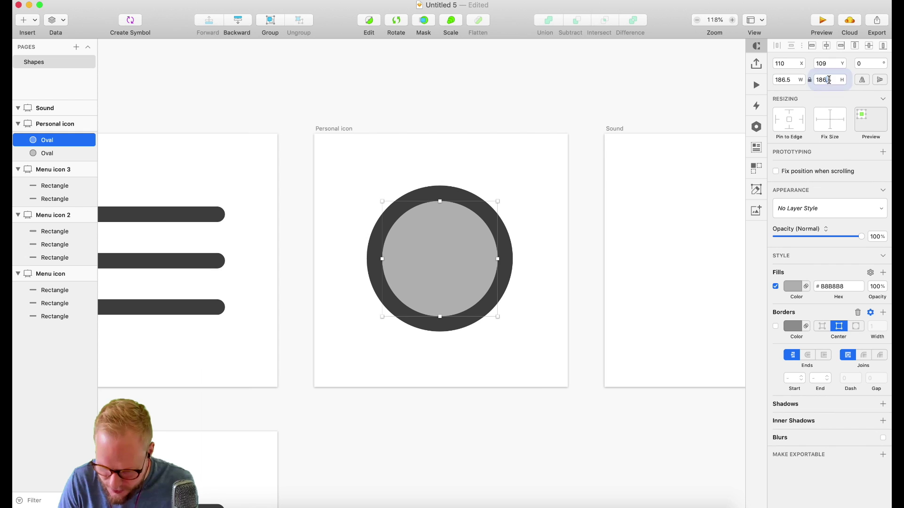
type(".5")
key("Tab")
type("109.5")
key("Tab")
type("108")
key("Return")
key("Escape")
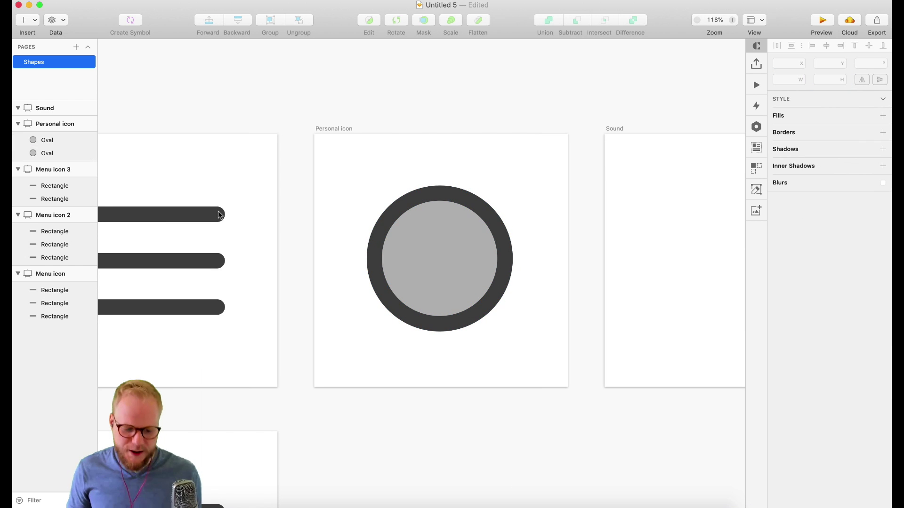
Fill the inner circle of the Personal icon with white #FFFFFF
mouse_move(193, 213)
left_mouse_down()
mouse_move(555, 335)
mouse_move(556, 323)
mouse_move(191, 212)
left_mouse_up()
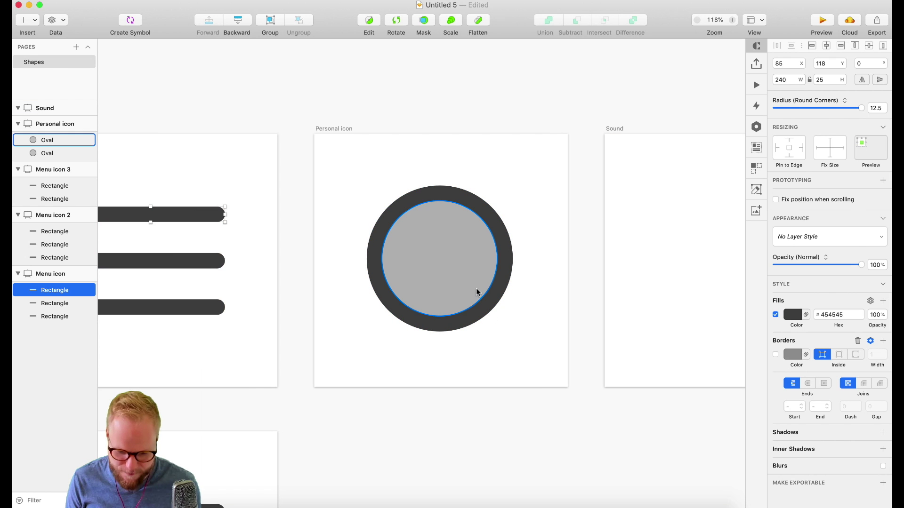
left_click(467, 272)
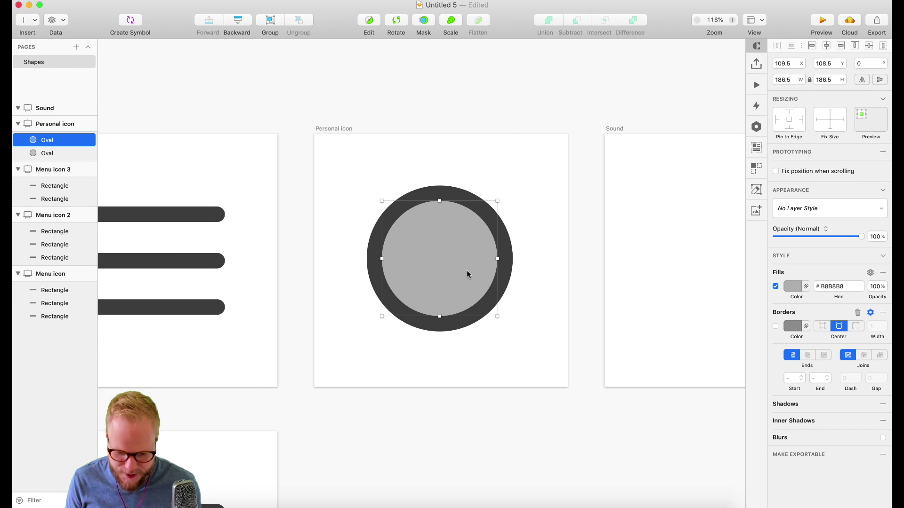
left_click(791, 286)
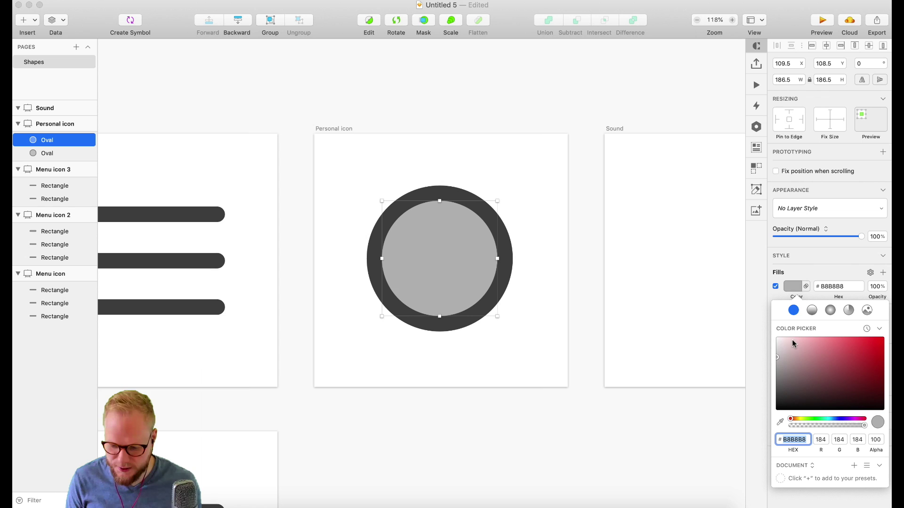
left_click_drag(792, 338, 741, 313)
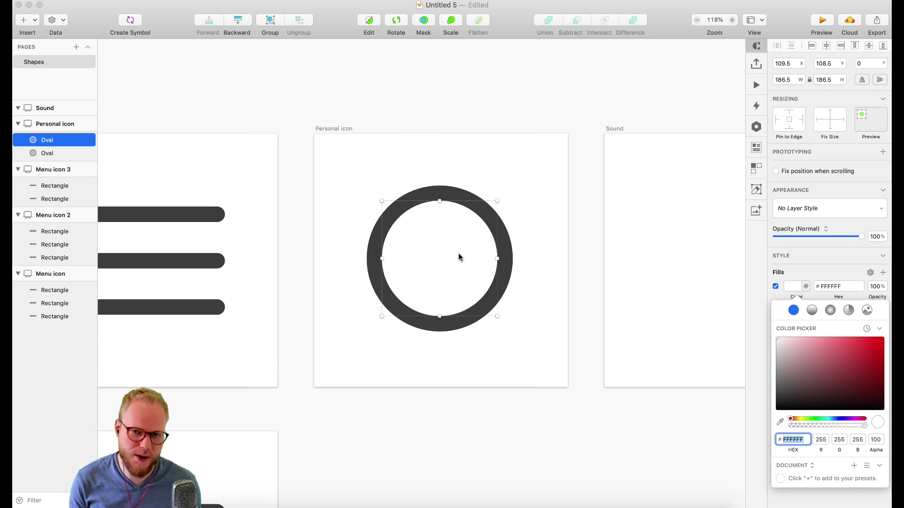
left_click(471, 409)
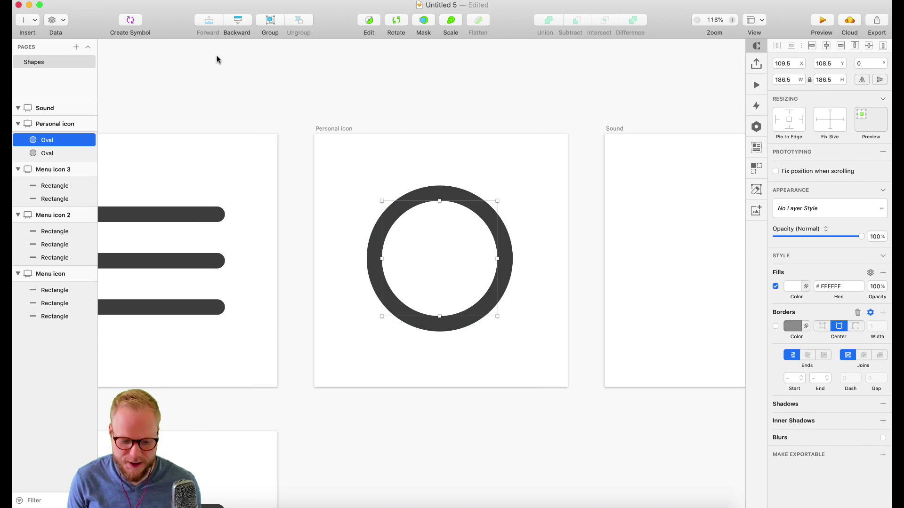
Draw a rectangle of about 399 by 203 over the lower half of the Personal icon artboard
left_click(19, 17)
mouse_move(42, 34)
left_click(157, 35)
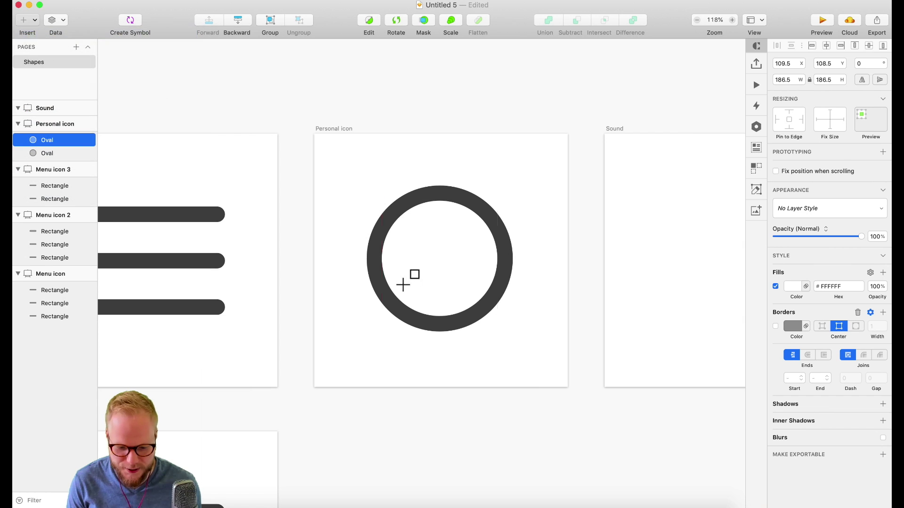
mouse_move(321, 259)
left_mouse_down()
mouse_move(575, 383)
mouse_move(568, 384)
left_mouse_up()
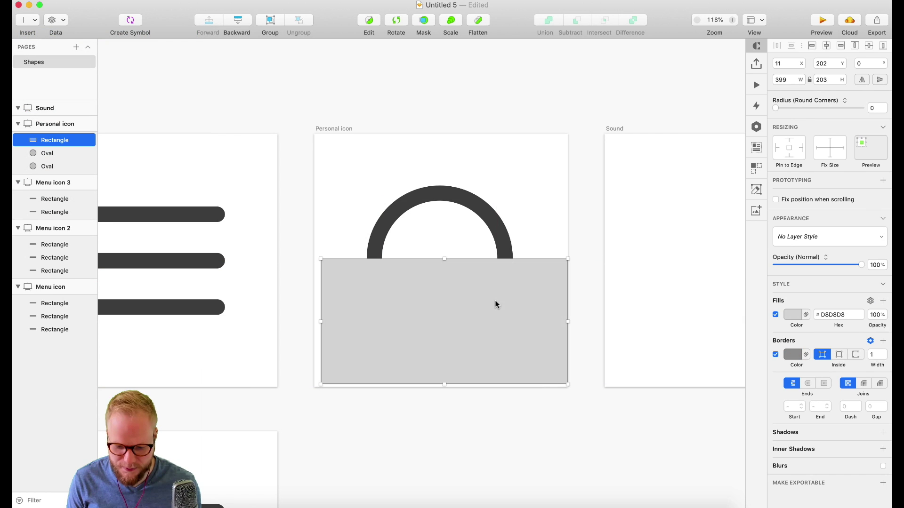
Give the rectangle a borderless red fill #F96363 and place it behind both circles
left_click(794, 314)
mouse_move(848, 391)
left_mouse_down()
mouse_move(882, 364)
mouse_move(840, 364)
left_mouse_up()
left_click(777, 323)
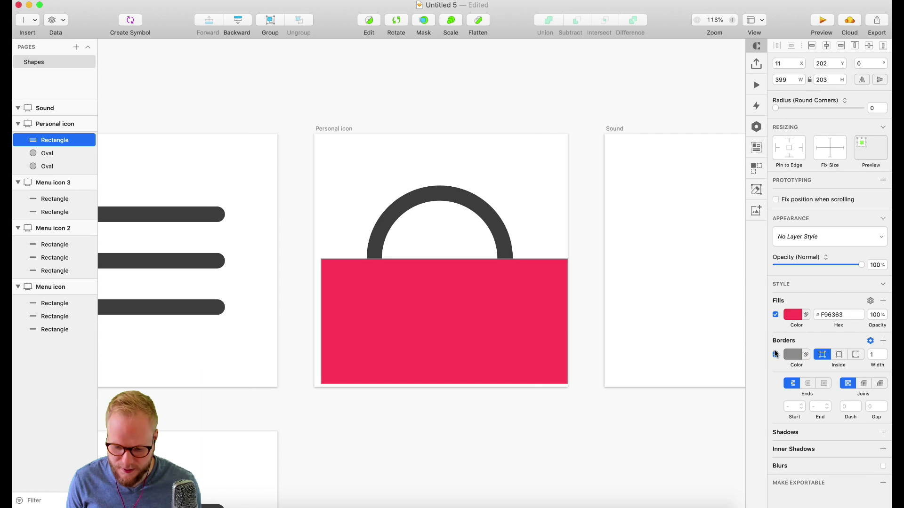
left_click_drag(49, 140, 31, 176)
key("Escape")
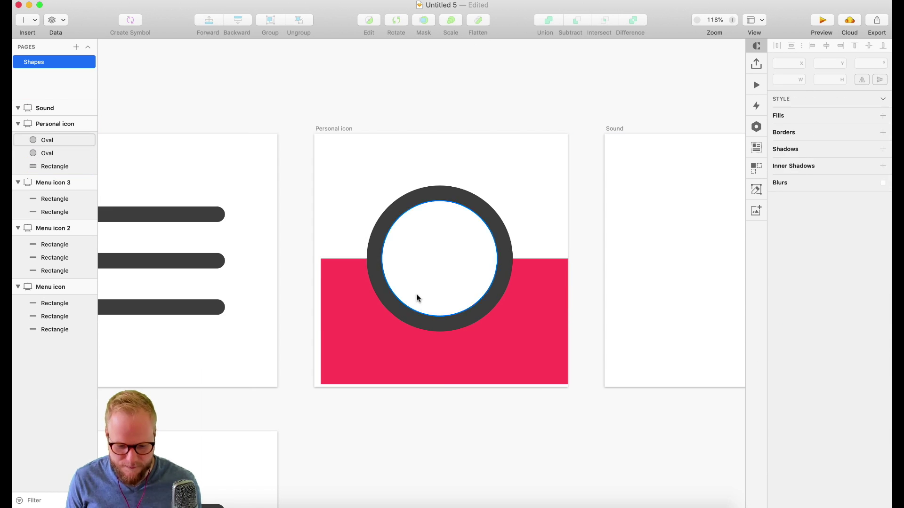
Subtract the white inner circle from the dark outer circle so the background shows through
left_click(433, 260)
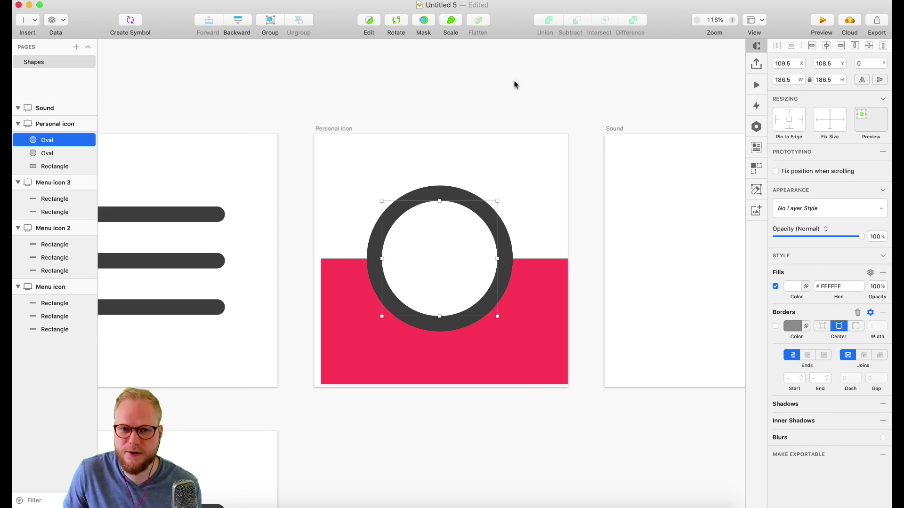
left_click(455, 197, "shift")
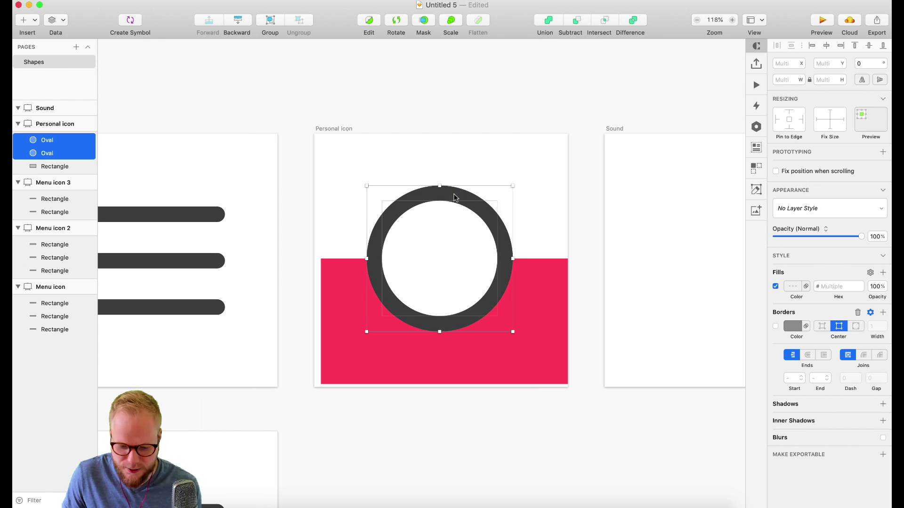
left_click(579, 23)
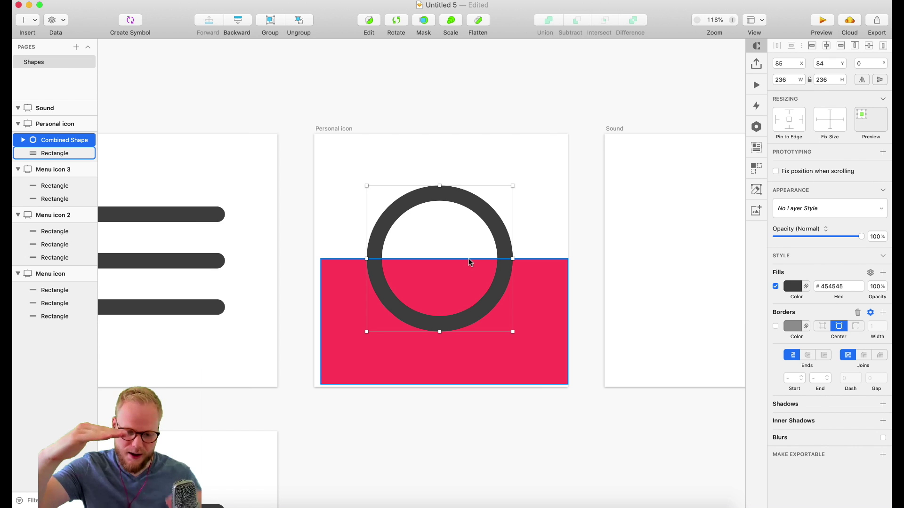
key("Escape")
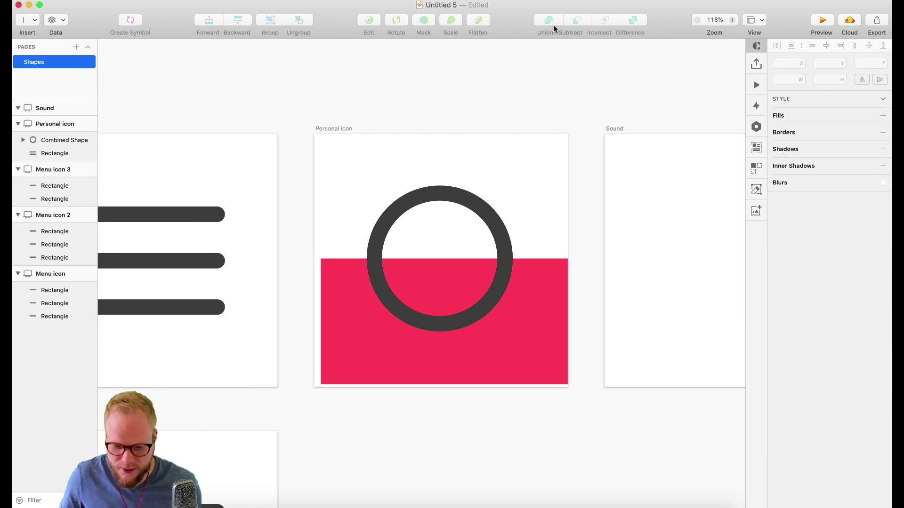
Ungroup the ring, try a Union of the two circles and inspect its layers, and ungroup them again
left_click(489, 199)
key("super+shift+g")
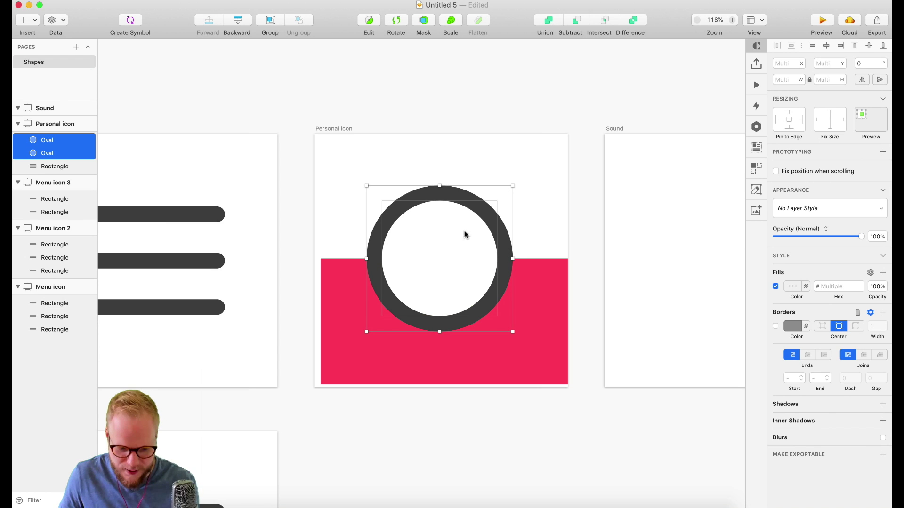
left_click(549, 21)
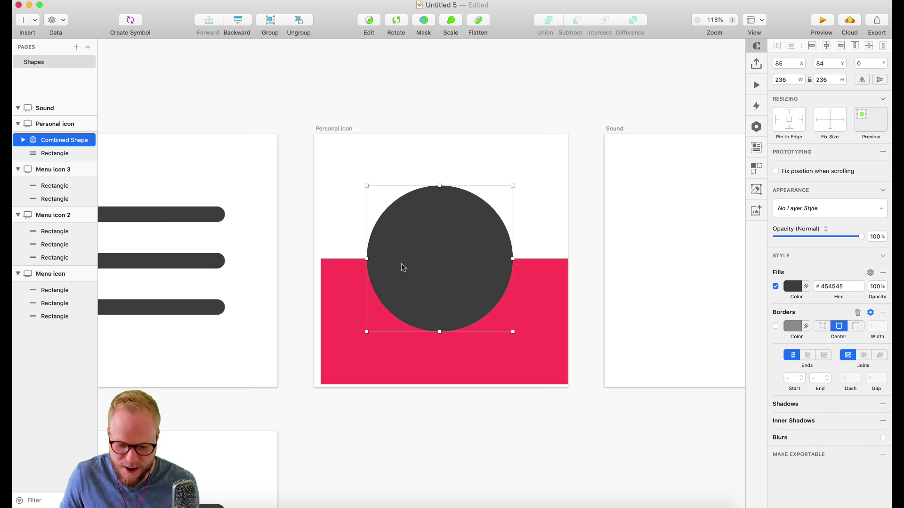
left_click(23, 140)
left_click(51, 153)
left_click(50, 166)
left_click(50, 153)
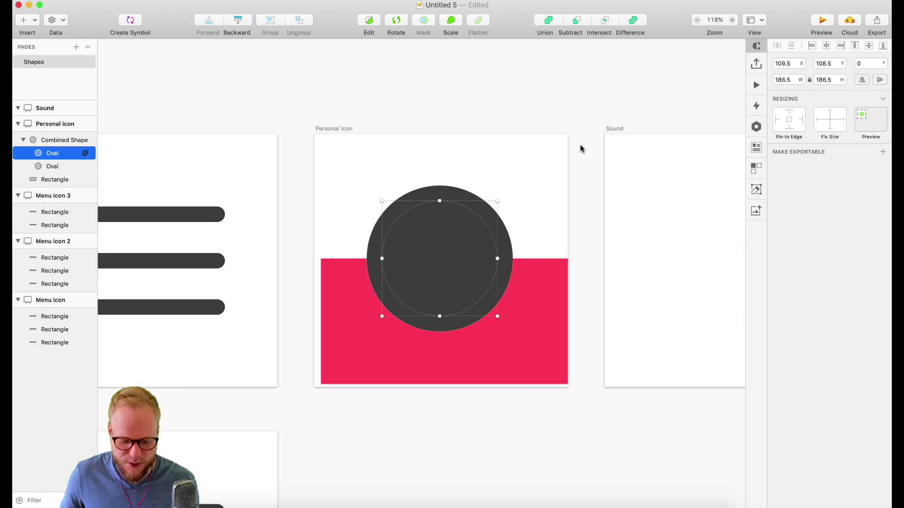
key("super+shift+g")
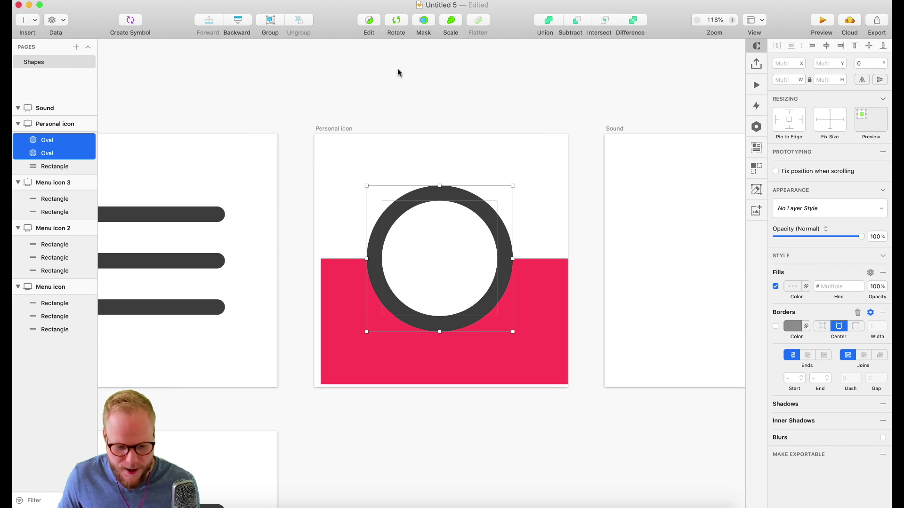
Subtract the inner circle from the outer one to form a ring, and delete the red rectangle behind it
left_click(576, 24)
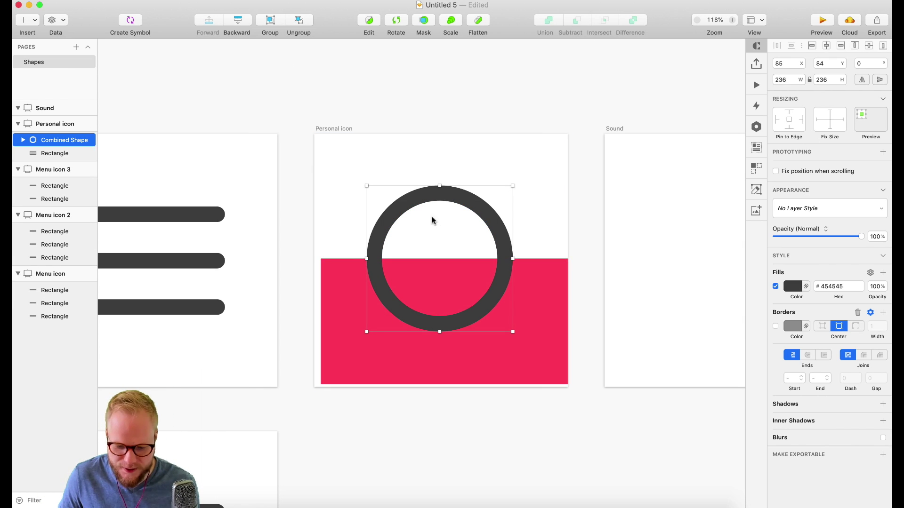
left_click(527, 311)
key("BackSpace")
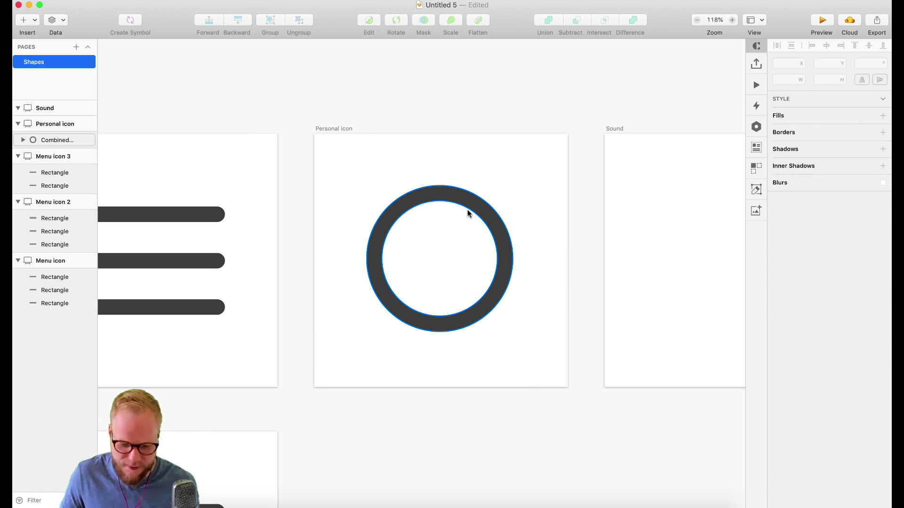
scroll(516, 329, "down", 5)
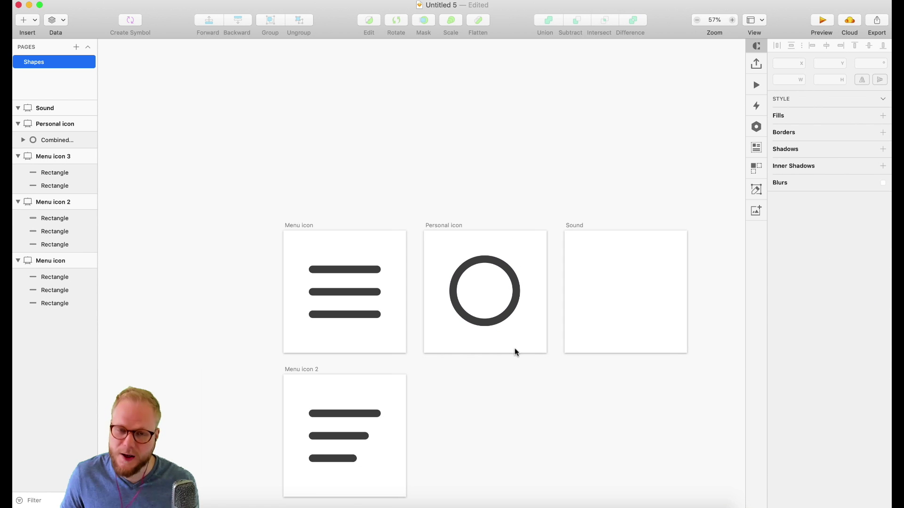
scroll(522, 365, "up", 8)
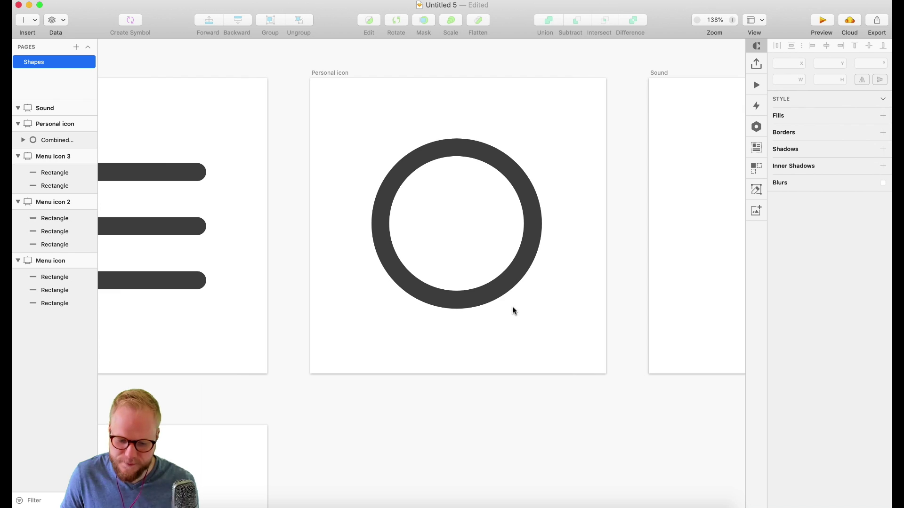
scroll(514, 296, "up", 2)
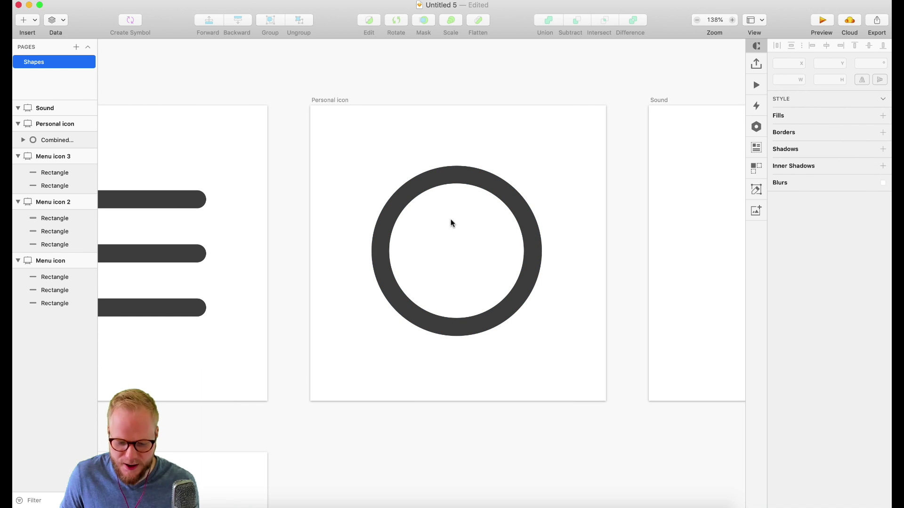
Duplicate the ring and shrink the copy to 95 × 95 in the upper middle of the large ring as the head
left_click(452, 182)
key("super+d")
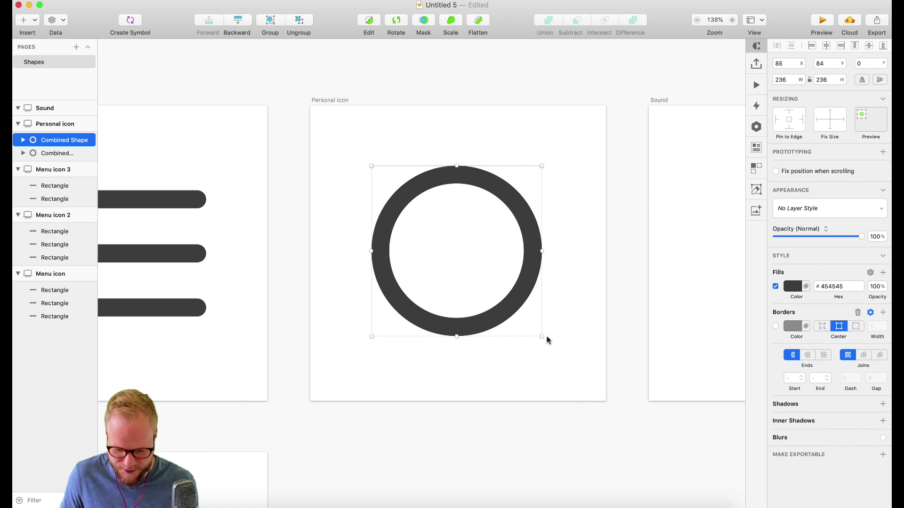
left_click_drag(542, 337, 475, 270)
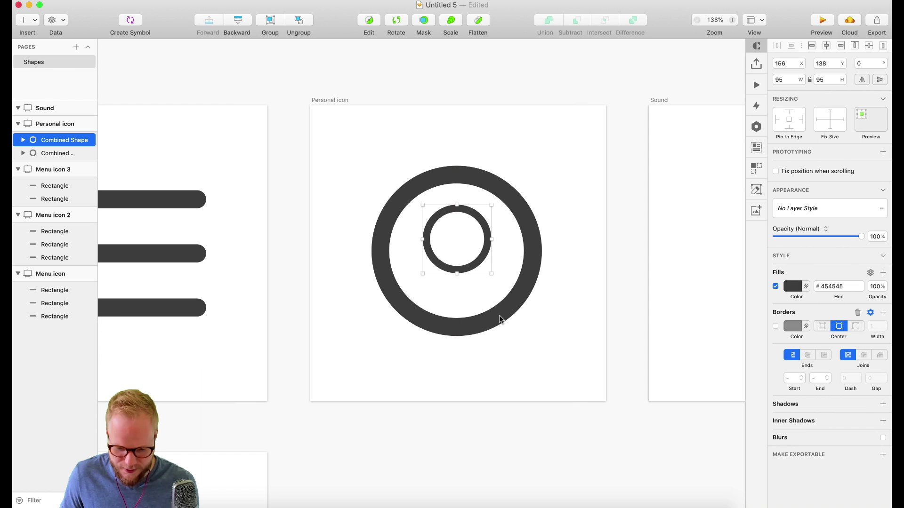
left_click(561, 435)
Duplicate the head ring, place the copy below it as the body and enlarge it to 125 × 125
left_click(464, 270)
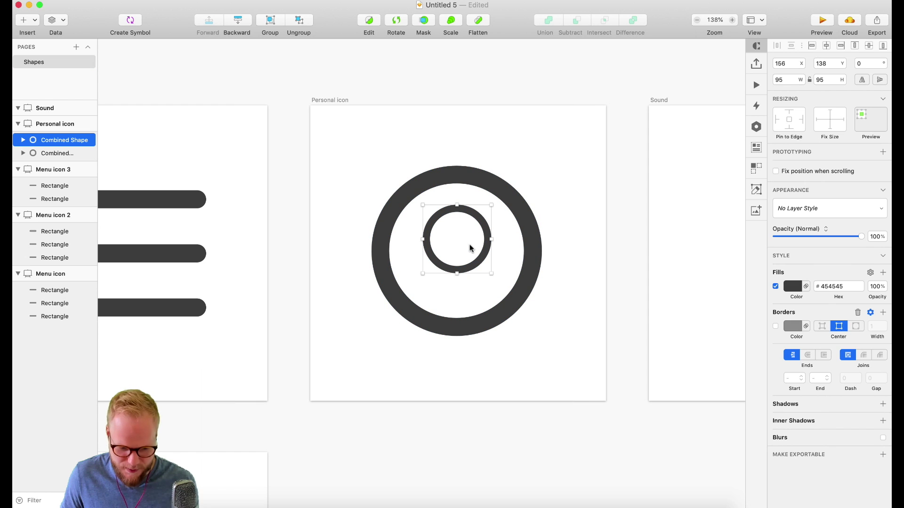
key("super+d")
left_click_drag(469, 250, 491, 280)
key("Escape")
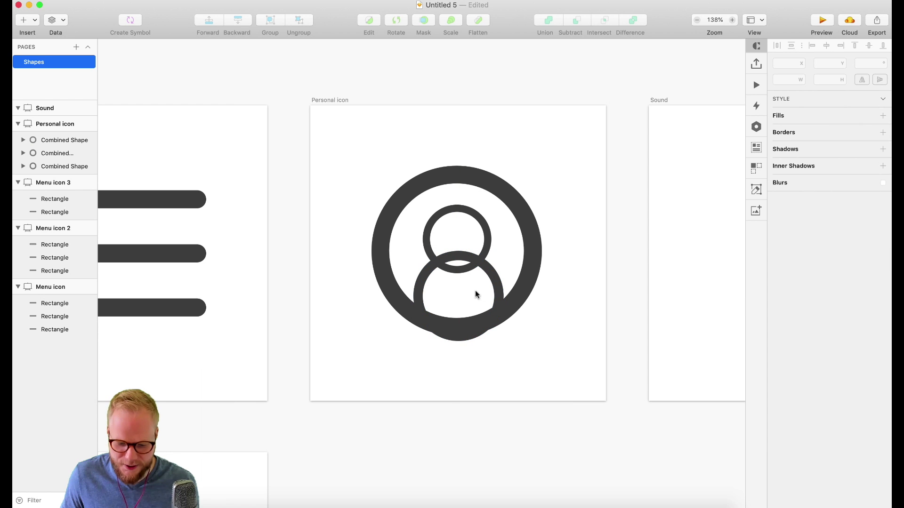
Raise the bottom point of the body ring's outer oval inside the large ring, undoing a trial shift of its top point
scroll(460, 292, "up", 5)
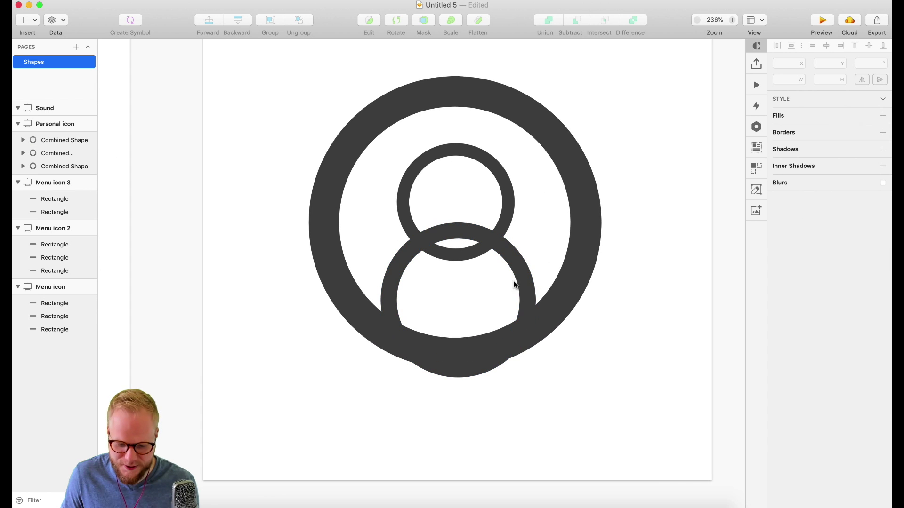
left_click(527, 322)
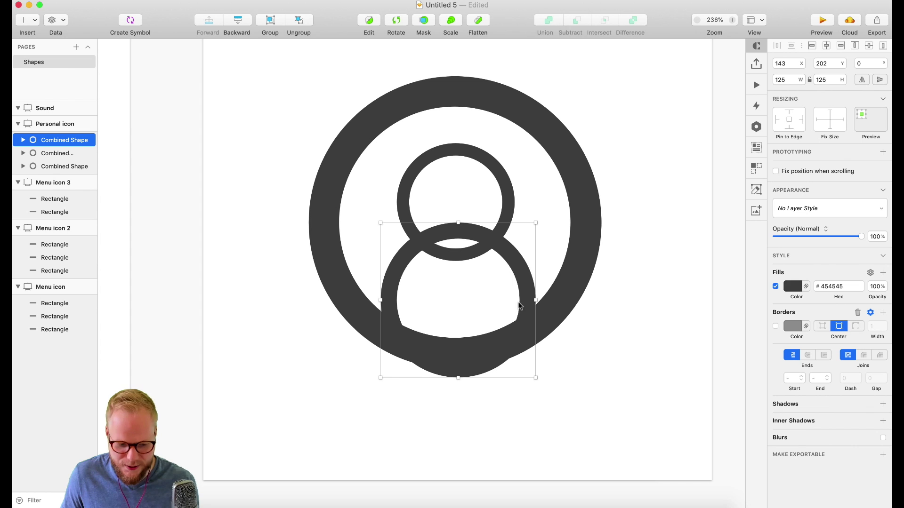
double_click(519, 266)
double_click(519, 266)
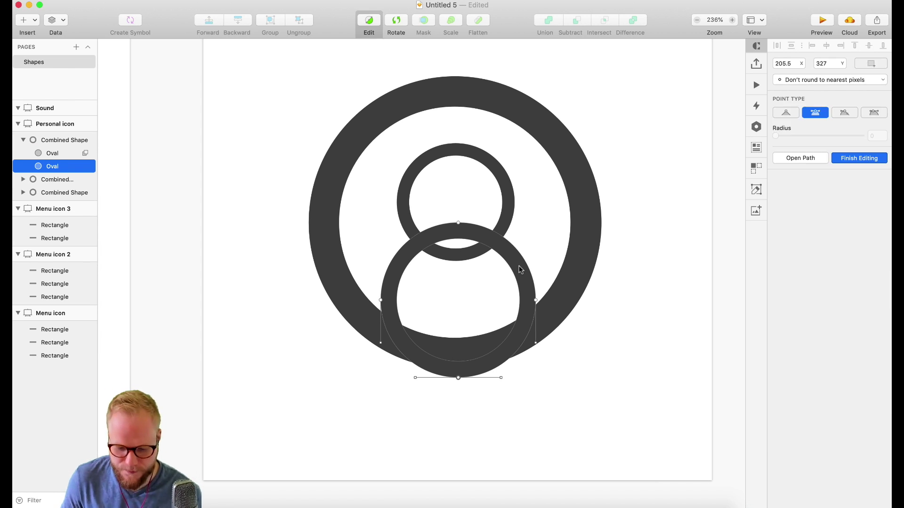
left_click(458, 224)
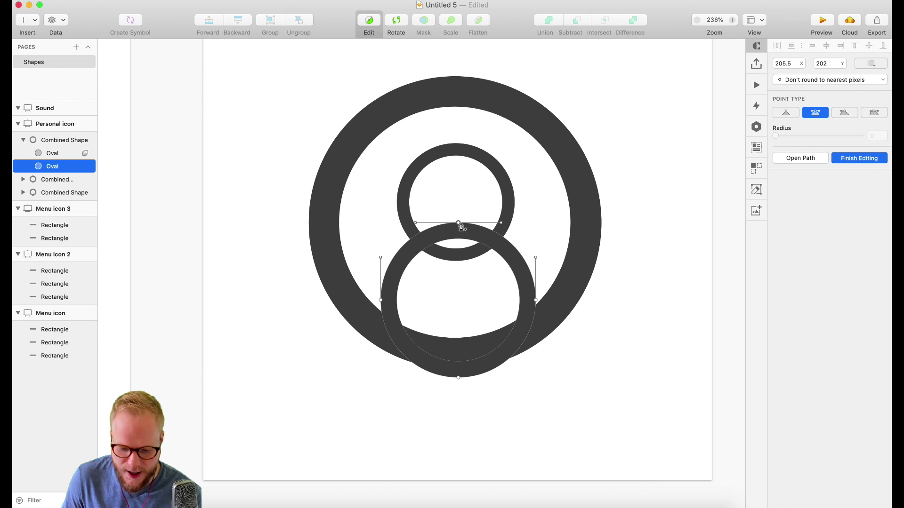
mouse_move(458, 224)
left_mouse_down()
mouse_move(458, 240)
mouse_move(447, 215)
mouse_move(369, 210)
mouse_move(499, 219)
mouse_move(426, 204)
mouse_move(451, 221)
left_mouse_up()
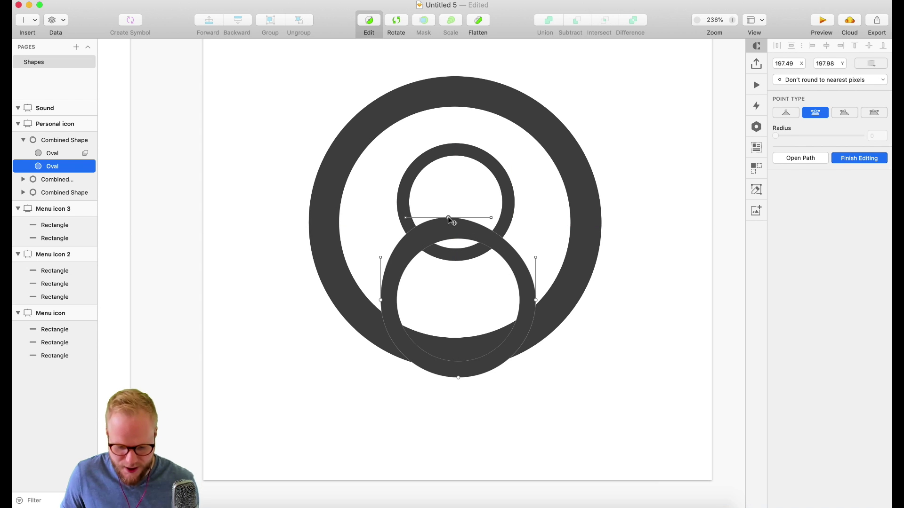
key("super+z")
key("super+z")
key("Escape")
key("Escape")
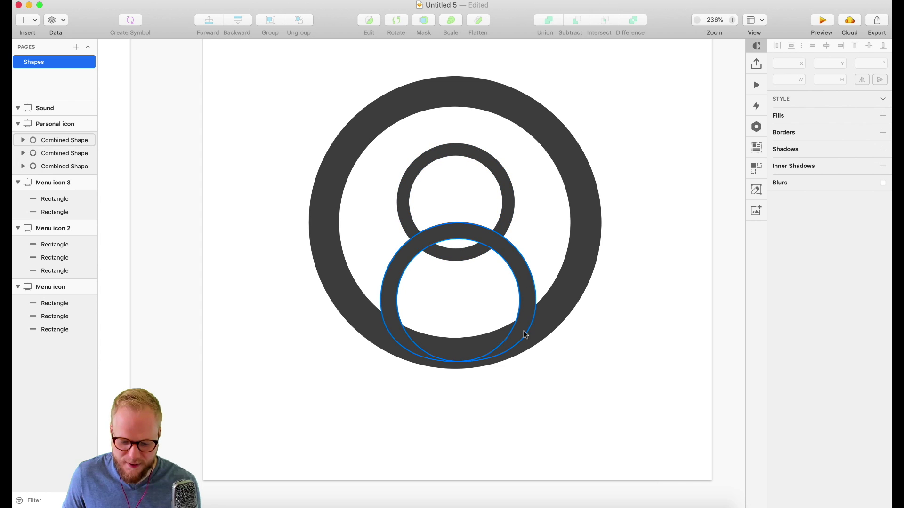
left_click(525, 334)
left_click(560, 312, "shift")
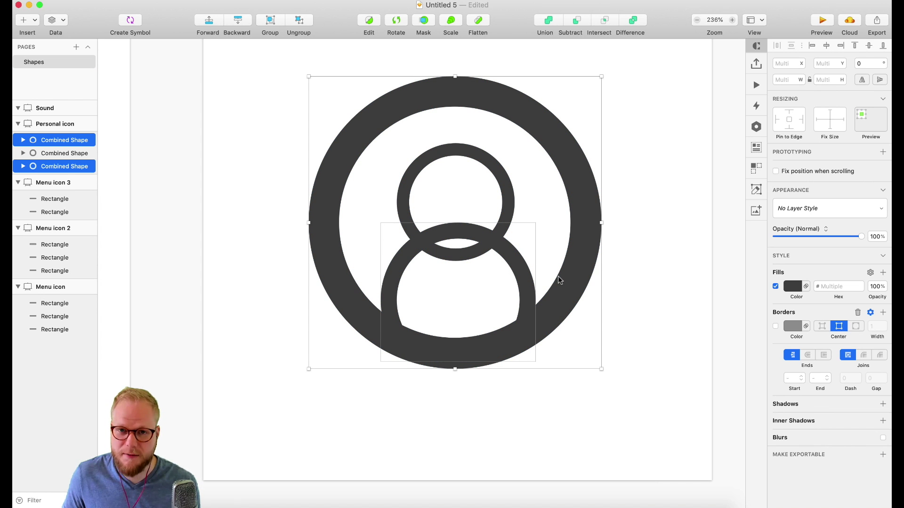
left_click(628, 364)
Lower the top point of the body ring's outer oval to about Y 223 to flatten the shoulders
double_click(467, 238)
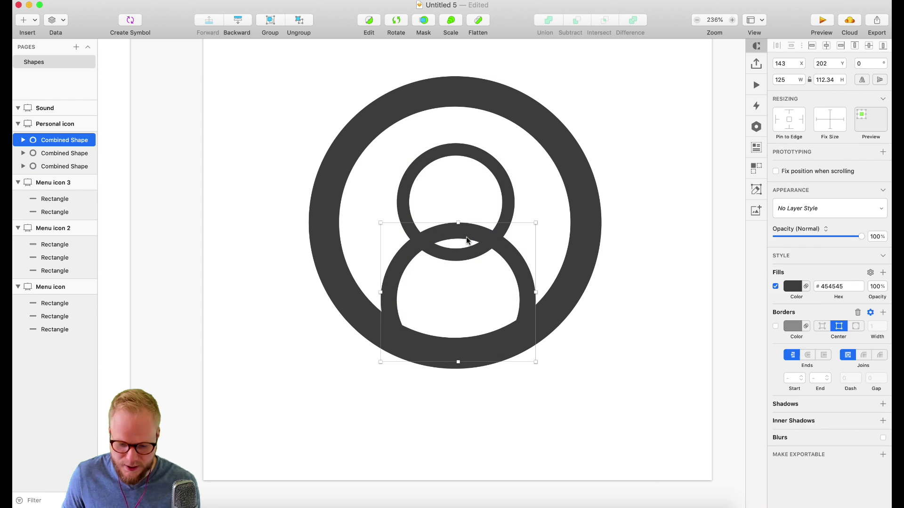
double_click(462, 234)
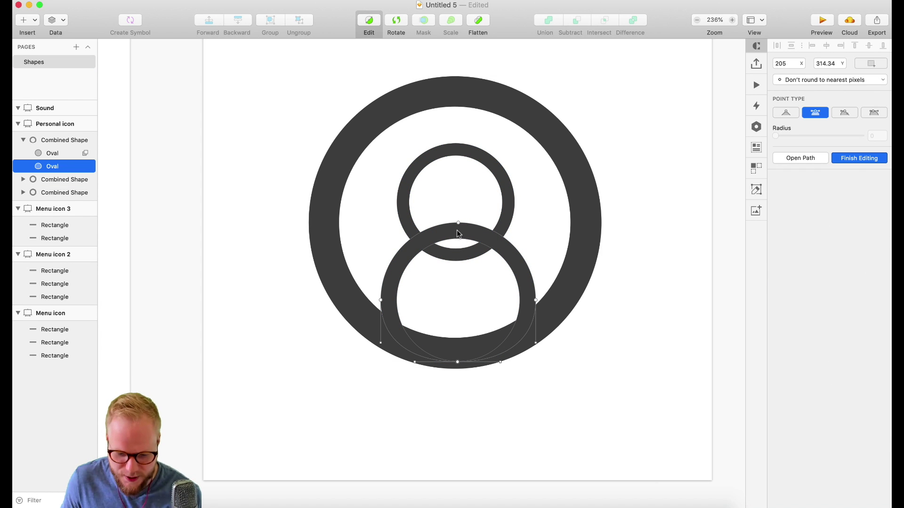
left_click_drag(460, 228, 460, 253)
left_click(614, 371)
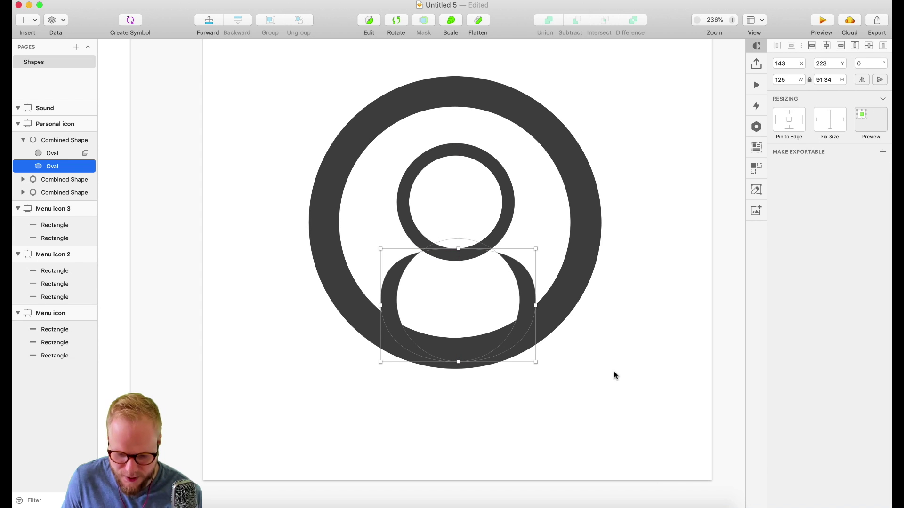
left_click(613, 370)
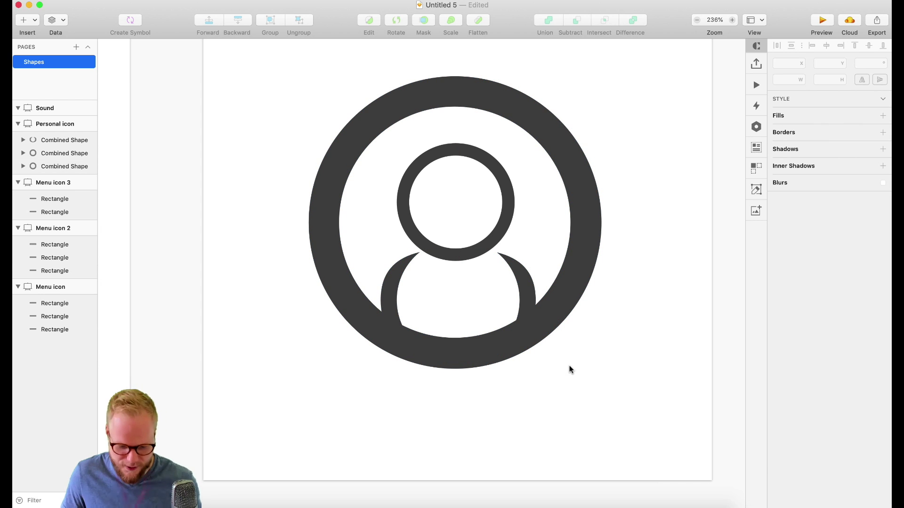
Examine the personal icon at several zoom levels and compare it with the menu icons
scroll(570, 370, "down", 10)
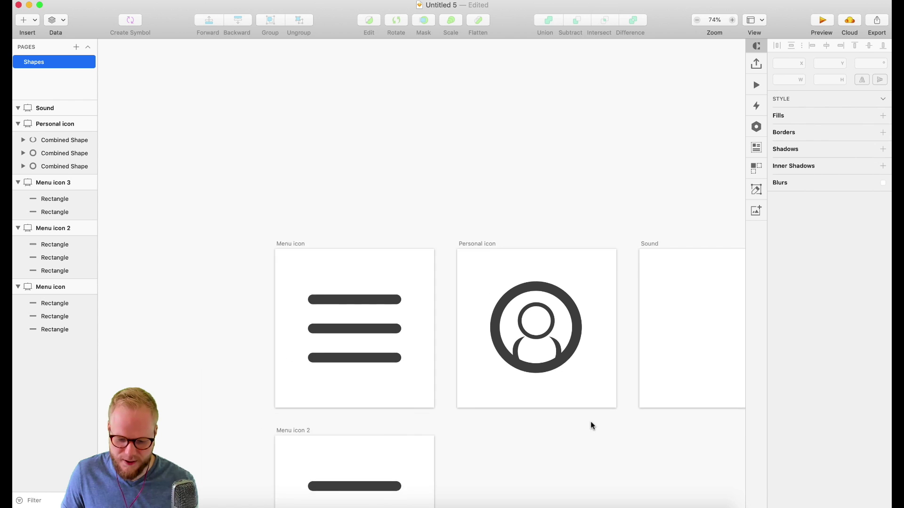
scroll(620, 434, "right", 5)
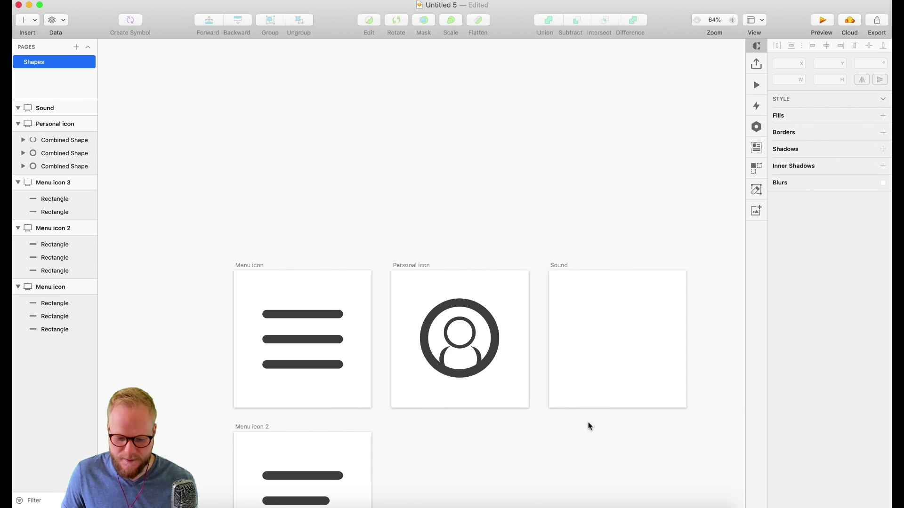
scroll(588, 422, "down", 3)
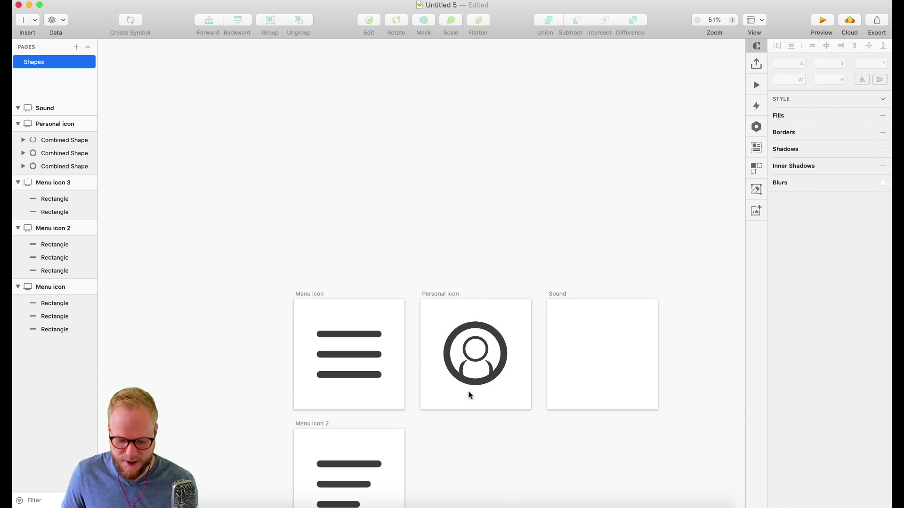
scroll(470, 396, "down", 5)
scroll(524, 218, "down", 2)
scroll(524, 217, "up", 10)
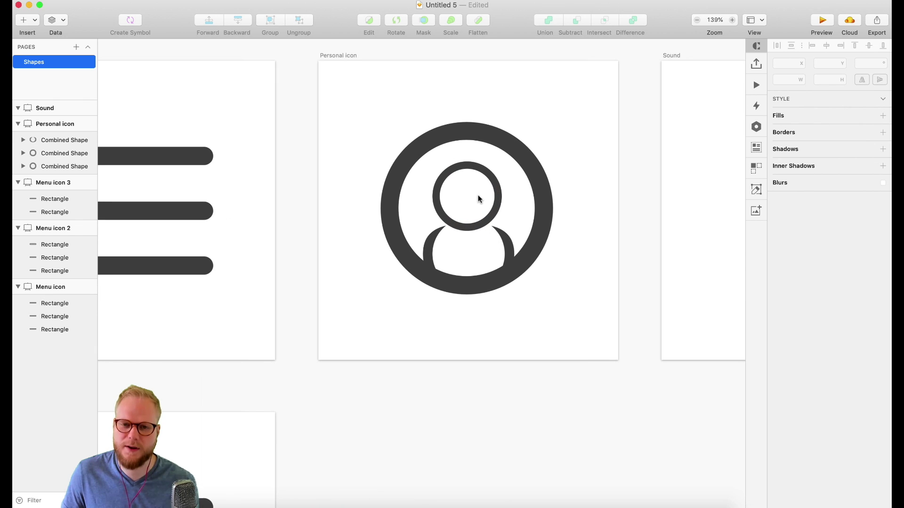
scroll(479, 198, "up", 6)
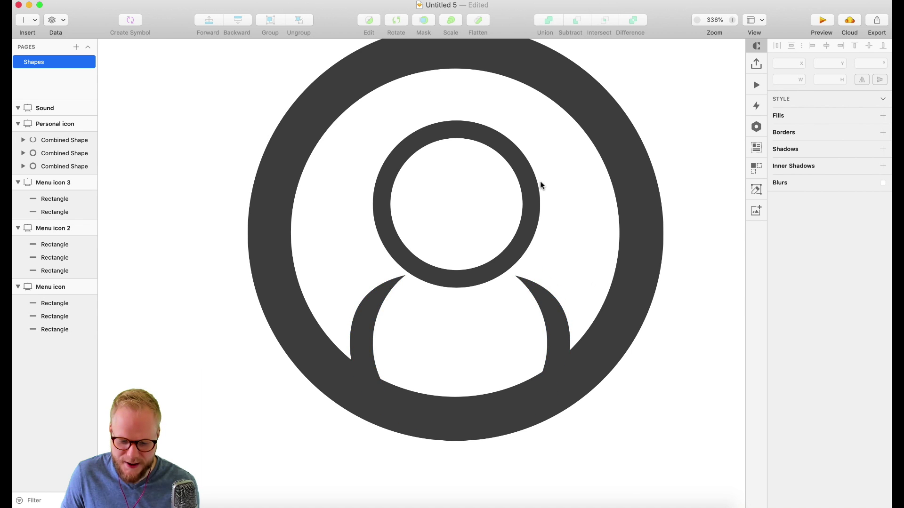
scroll(540, 181, "down", 6)
Lower the top point of the body ring's inner oval to Y 233 to give the shoulders a continuous outline
scroll(578, 231, "up", 4)
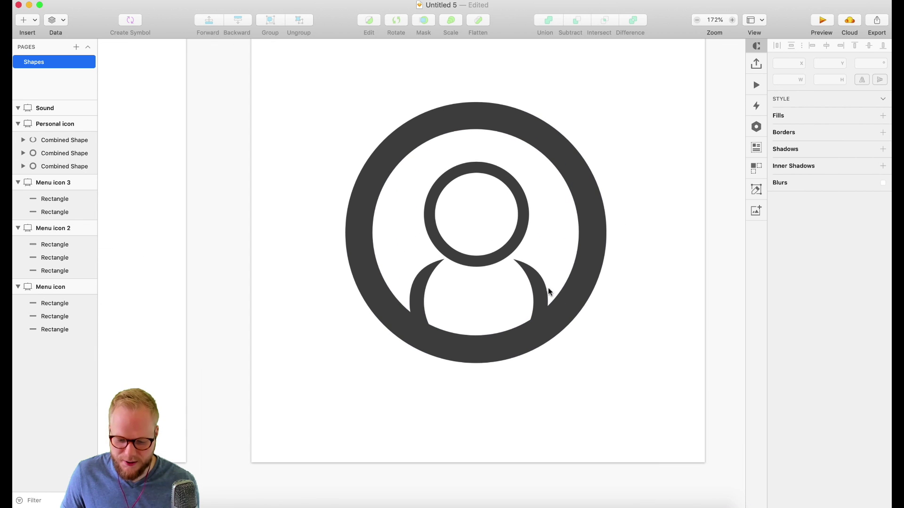
double_click(538, 279)
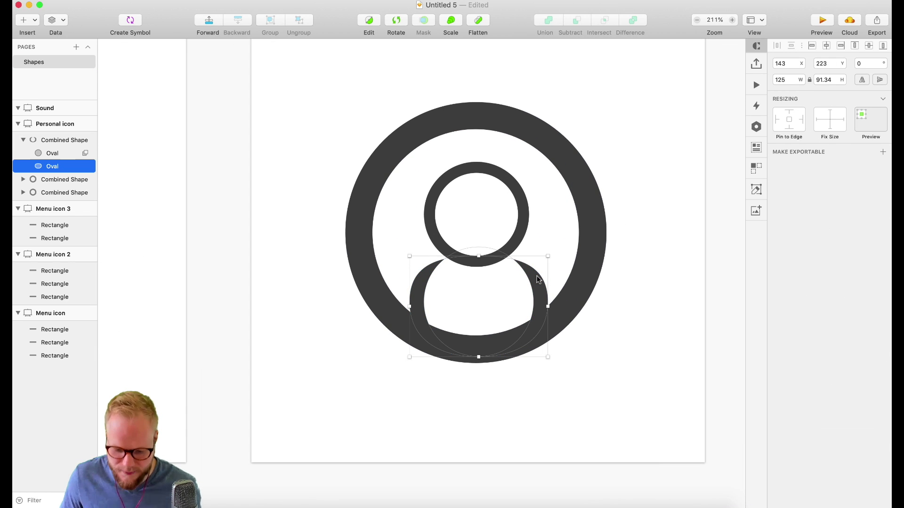
left_click(492, 263)
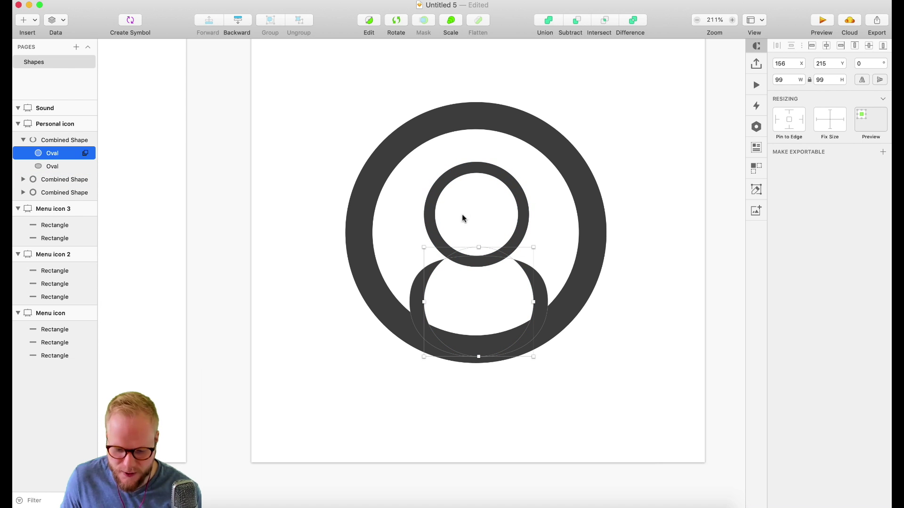
left_click(369, 24)
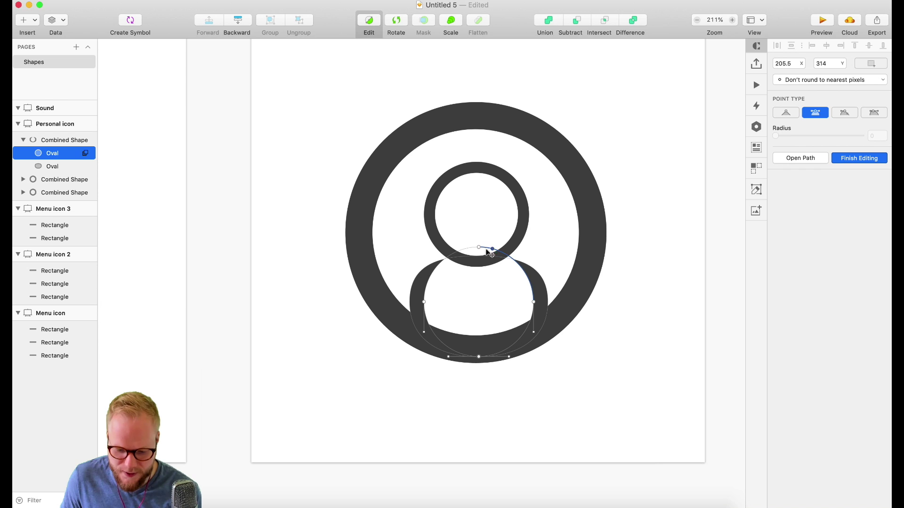
left_click_drag(478, 248, 481, 267)
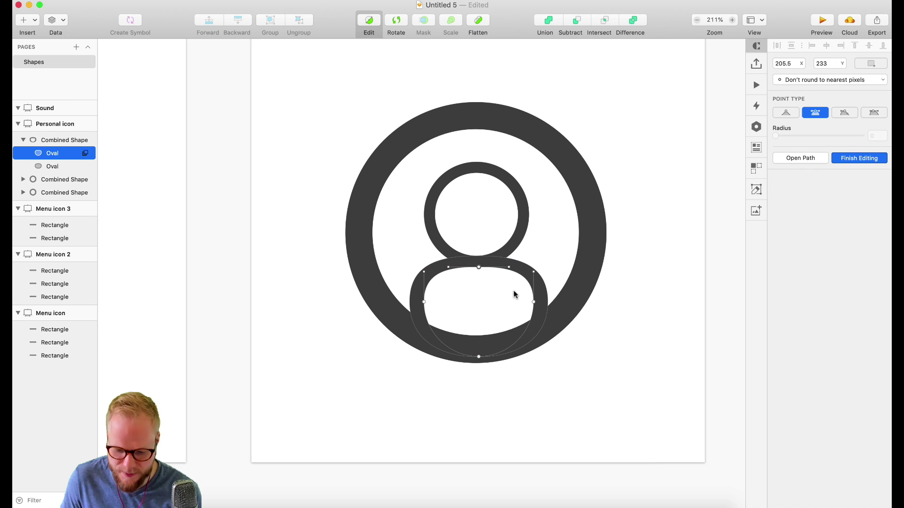
left_click(626, 379)
left_click(626, 378)
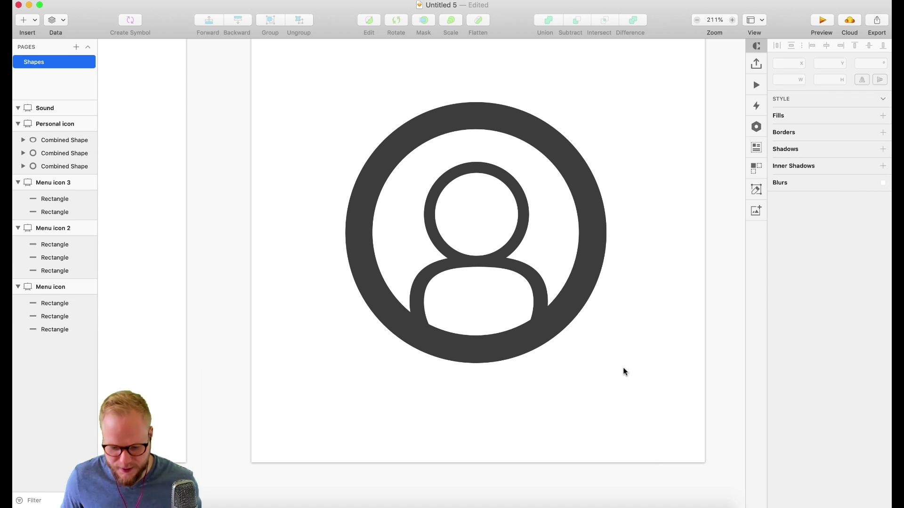
Combine the large ring, head and body with Union and center the resulting icon on the Personal icon artboard
scroll(613, 336, "down", 6)
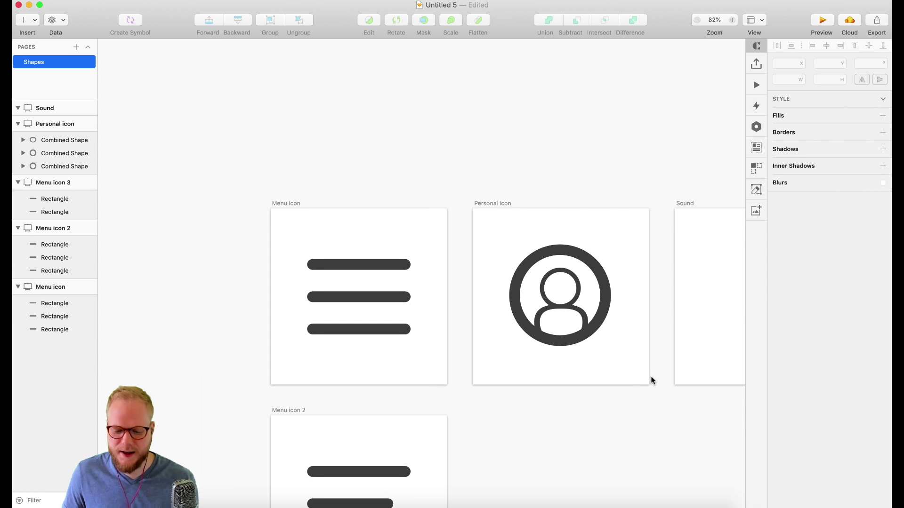
scroll(652, 378, "right", 3)
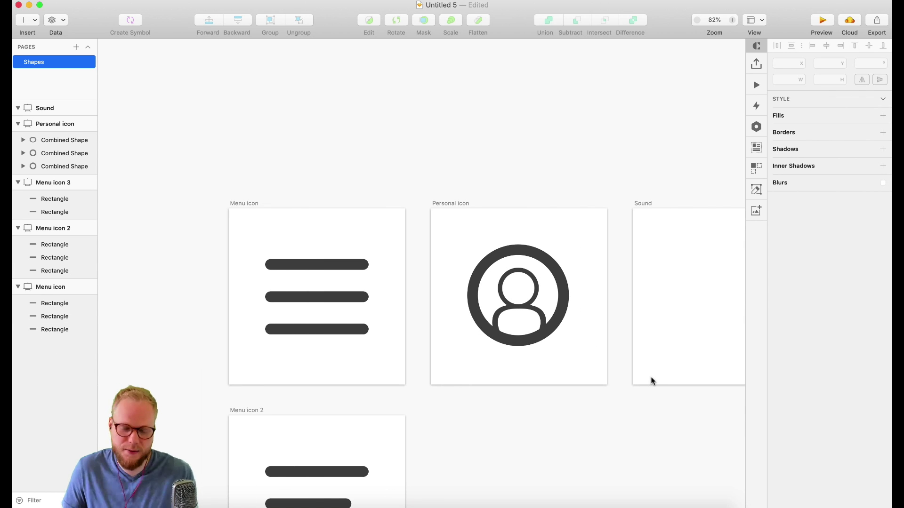
left_click_drag(588, 239, 455, 357)
left_click(544, 20)
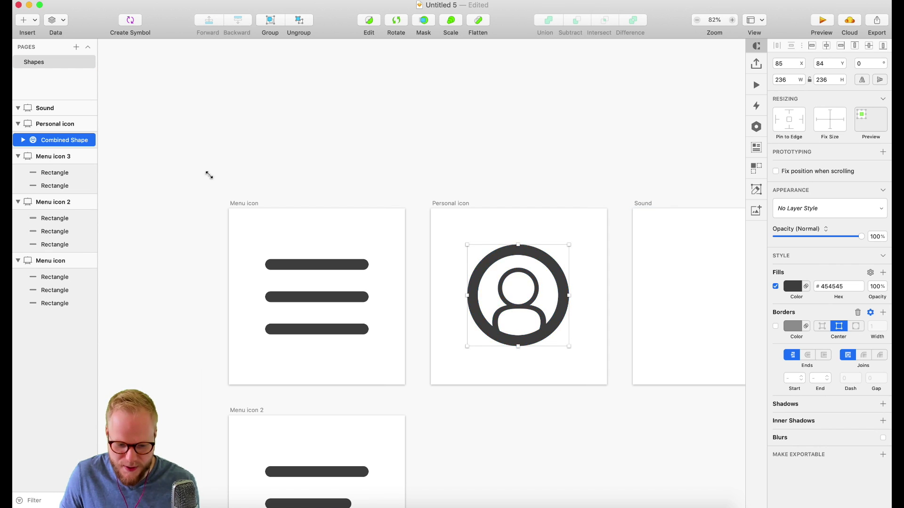
mouse_move(542, 330)
left_mouse_down()
mouse_move(349, 309)
mouse_move(514, 188)
mouse_move(572, 186)
mouse_move(556, 157)
mouse_move(542, 256)
mouse_move(552, 325)
left_mouse_up()
Try shifting a point on the head circle within the combined shape, undo it and finish editing the points
scroll(470, 236, "right", 5)
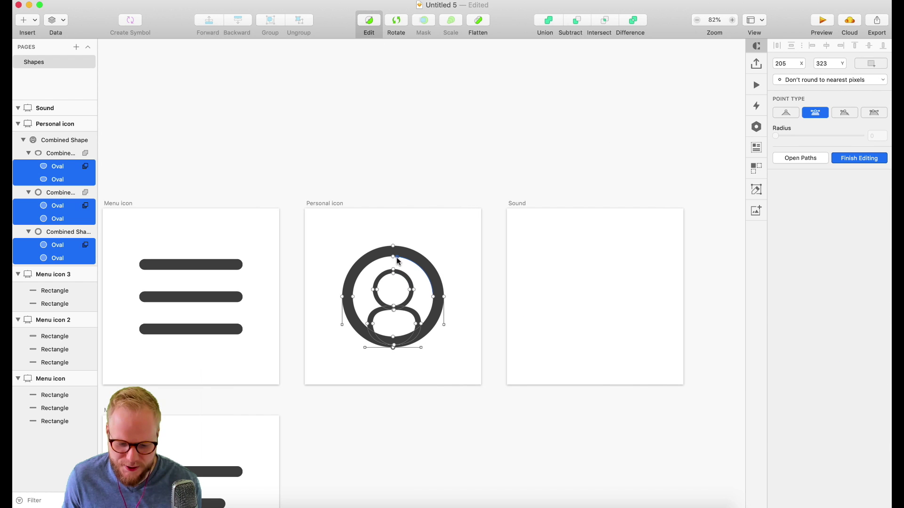
left_click_drag(414, 292, 424, 294)
key("super+z")
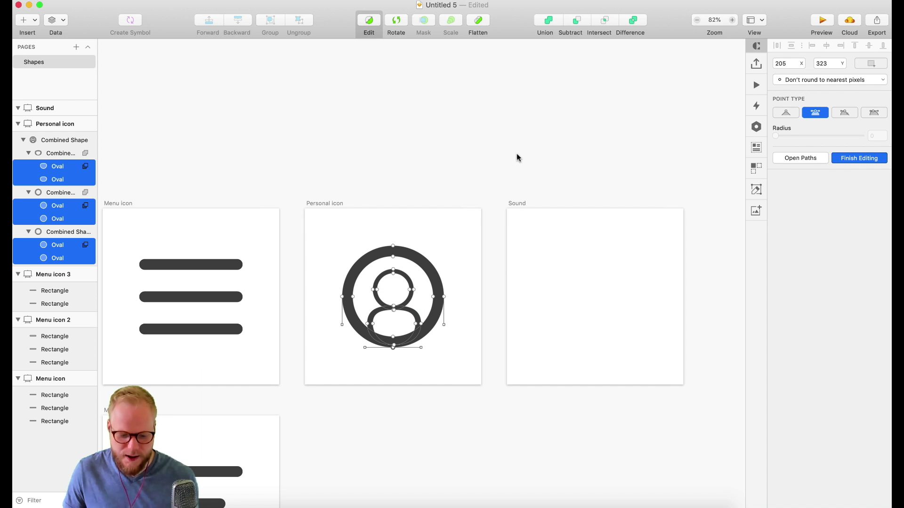
left_click(488, 154)
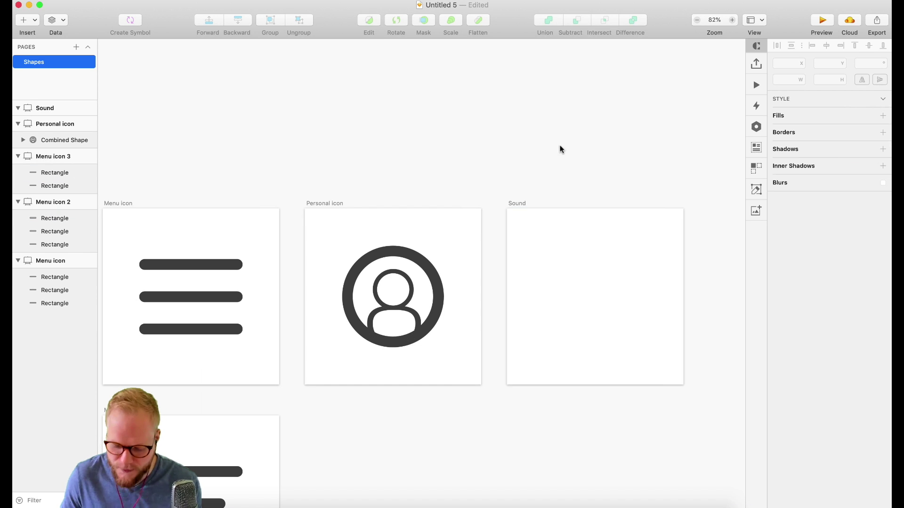
Draw a rounded rectangle about 117 wide and 116 high on the Sound artboard and fill it with 454545
scroll(697, 330, "up", 3)
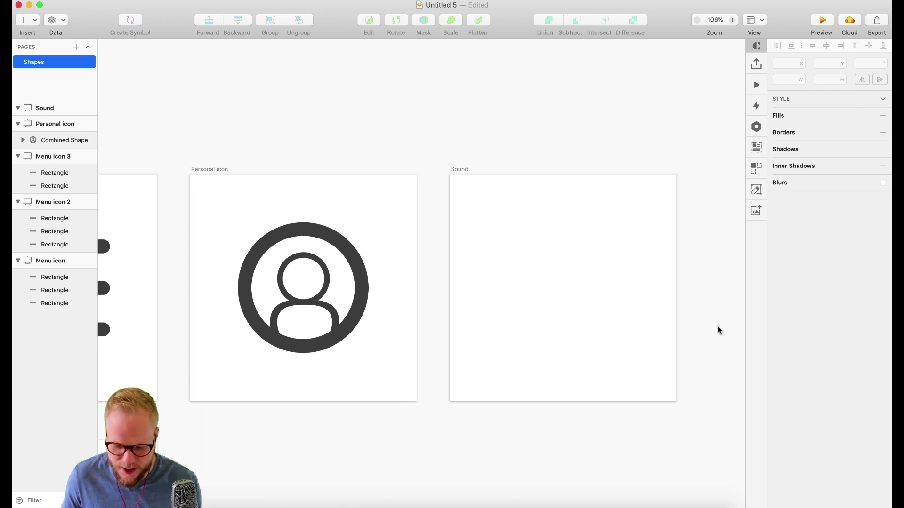
scroll(702, 330, "down", 3)
scroll(701, 318, "up", 4)
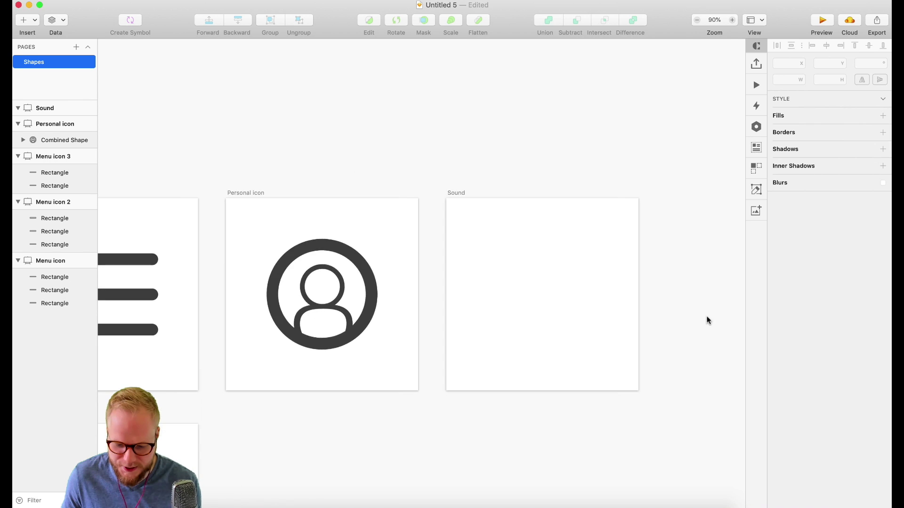
left_click(57, 20)
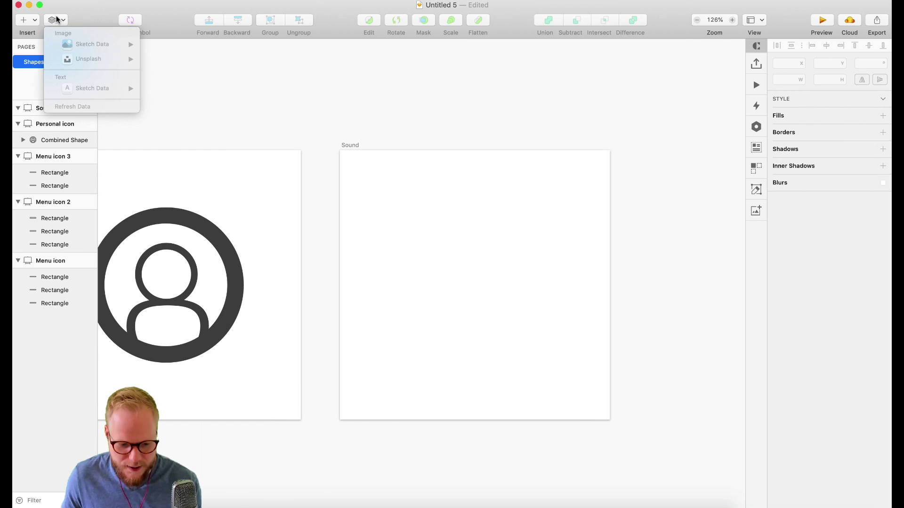
left_click(30, 20)
mouse_move(66, 37)
left_click(161, 59)
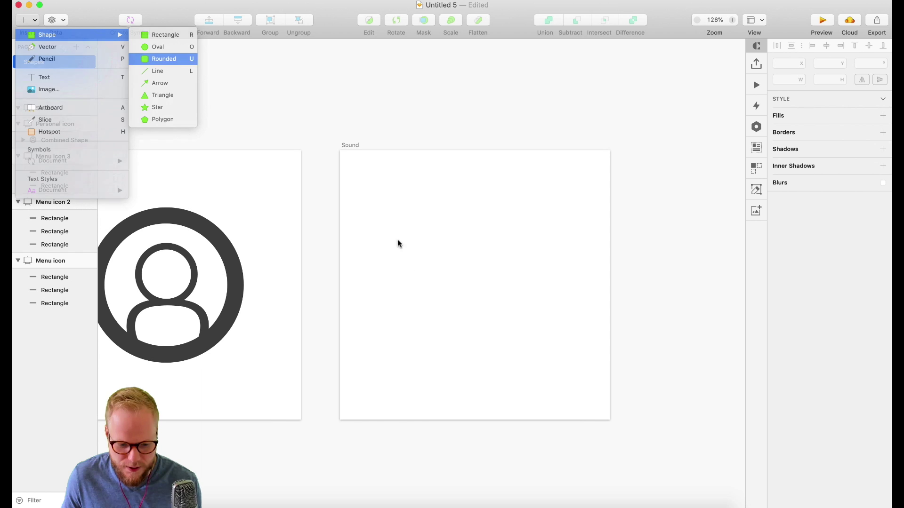
mouse_move(415, 244)
left_mouse_down()
mouse_move(502, 310)
mouse_move(501, 319)
mouse_move(473, 321)
left_mouse_up()
left_click(792, 312)
type("454545")
key("Return")
Set the radius of the rounded rectangle's two left corners to 36
key("Return")
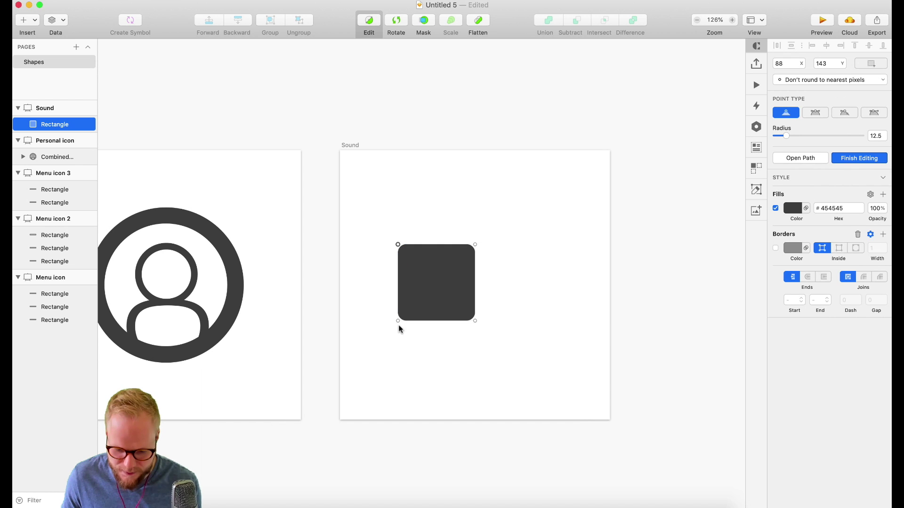
left_click(398, 322, "shift")
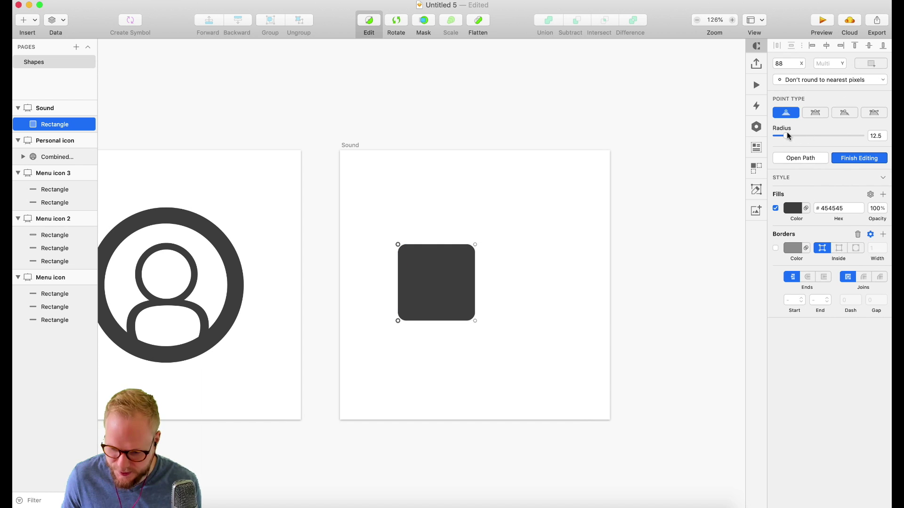
left_click_drag(791, 137, 810, 137)
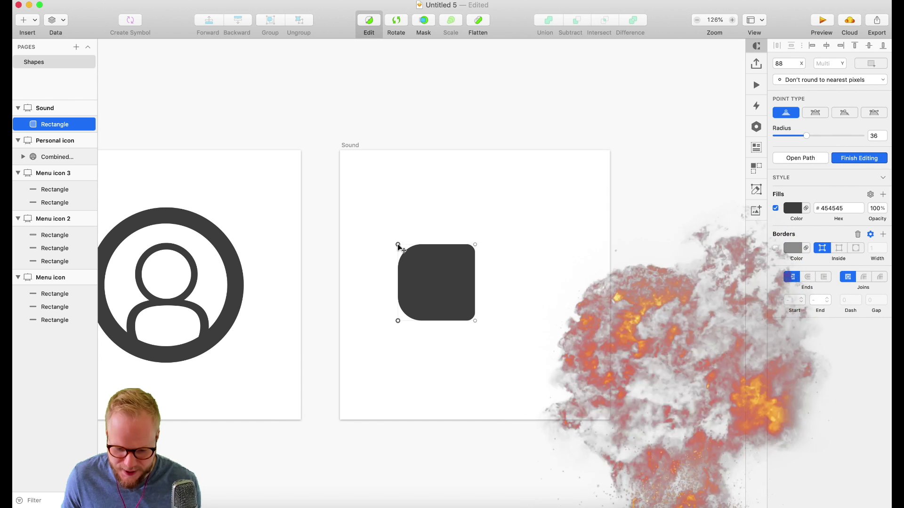
Set the radius of the shape's two right corners to 0 and finish editing the points
left_click(475, 245)
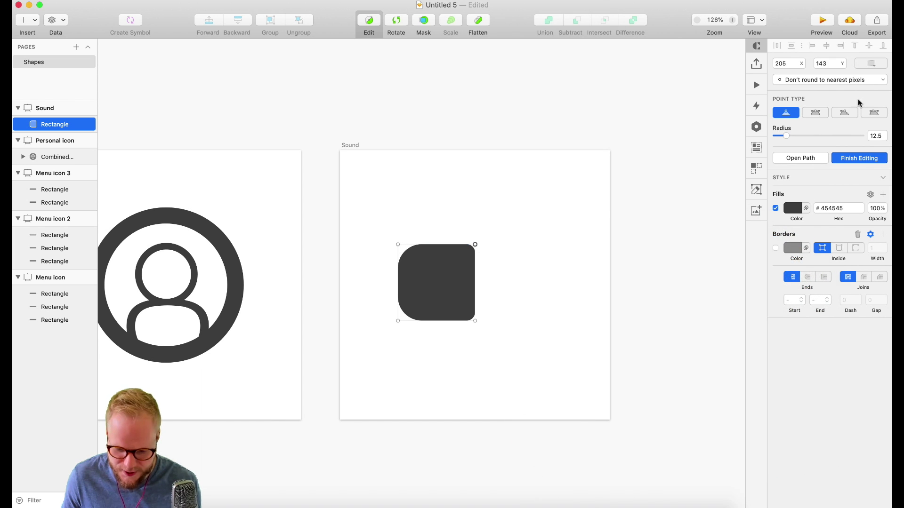
mouse_move(790, 137)
left_mouse_down()
mouse_move(858, 138)
mouse_move(785, 143)
left_mouse_up()
left_click(442, 283)
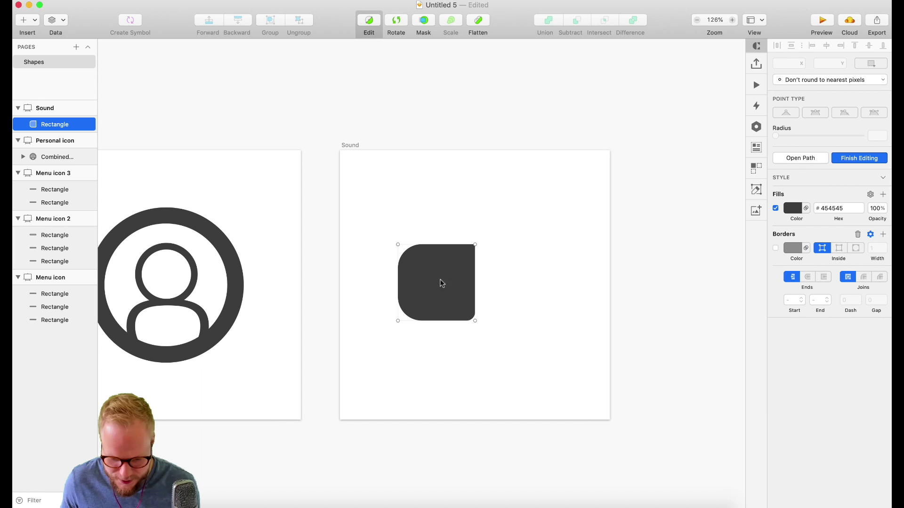
left_click(477, 321)
left_click_drag(790, 142, 722, 137)
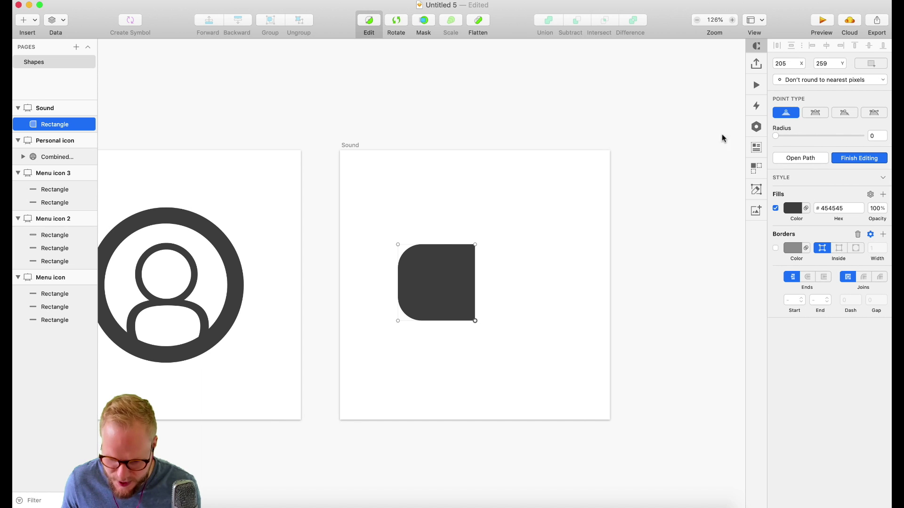
key("Escape")
Draw a tall rectangle about 83 by 223 overlapping the shape's right edge, without a border and filled with 454545
scroll(446, 287, "up", 2)
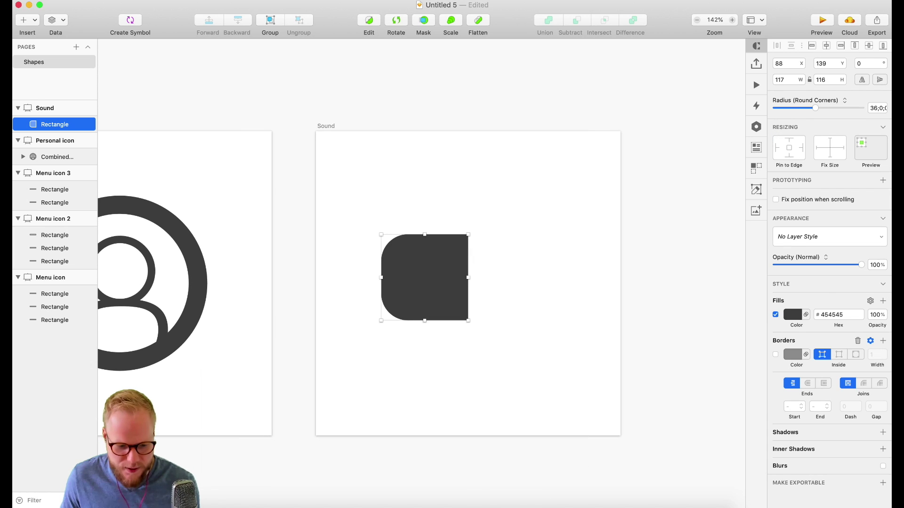
left_click(24, 20)
mouse_move(47, 34)
left_click(165, 35)
mouse_move(455, 196)
left_mouse_down()
mouse_move(526, 354)
mouse_move(516, 362)
left_mouse_up()
left_click(776, 355)
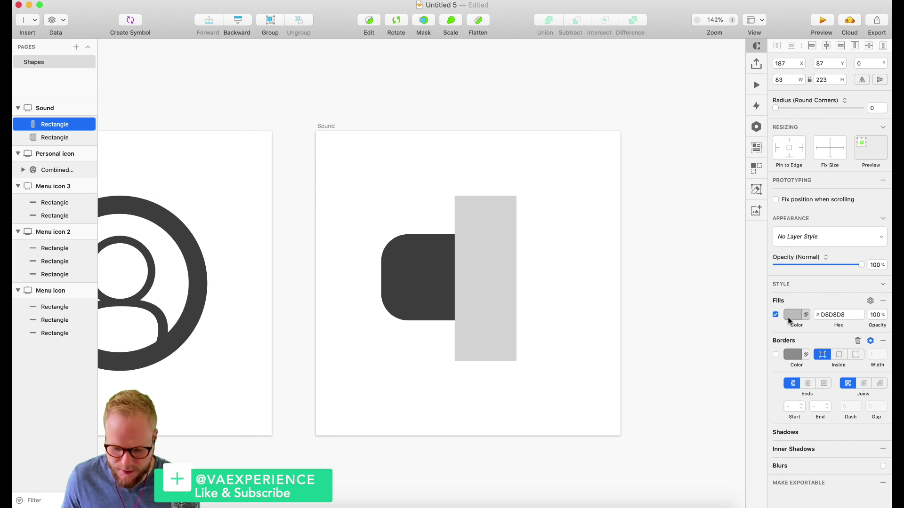
left_click(793, 314)
left_click(780, 448)
Try combining the rounded shape and the tall rectangle with Union, undo it and delete the tall rectangle
left_click(412, 270)
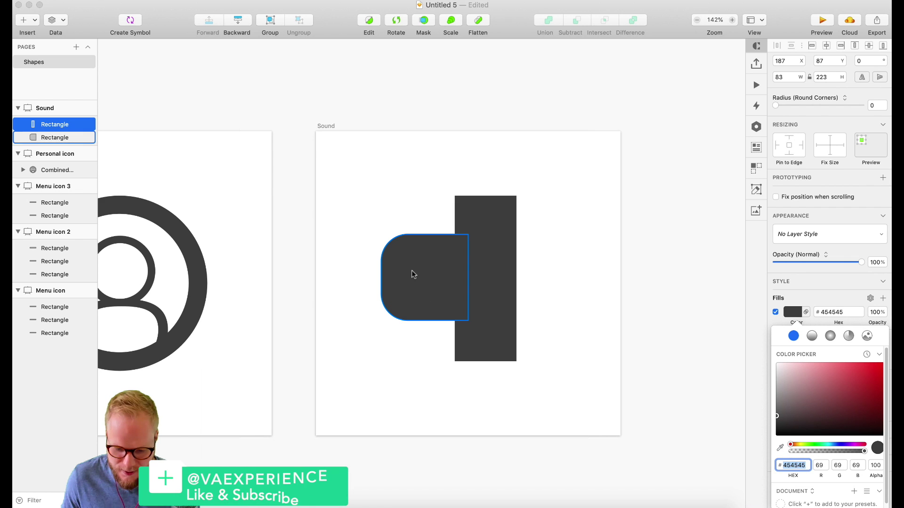
left_click(425, 276)
left_click(485, 278, "shift")
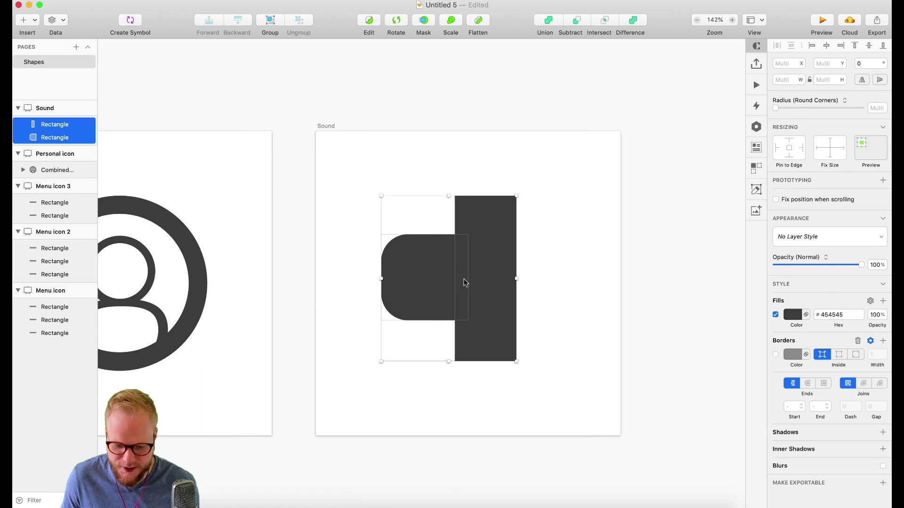
left_click(550, 23)
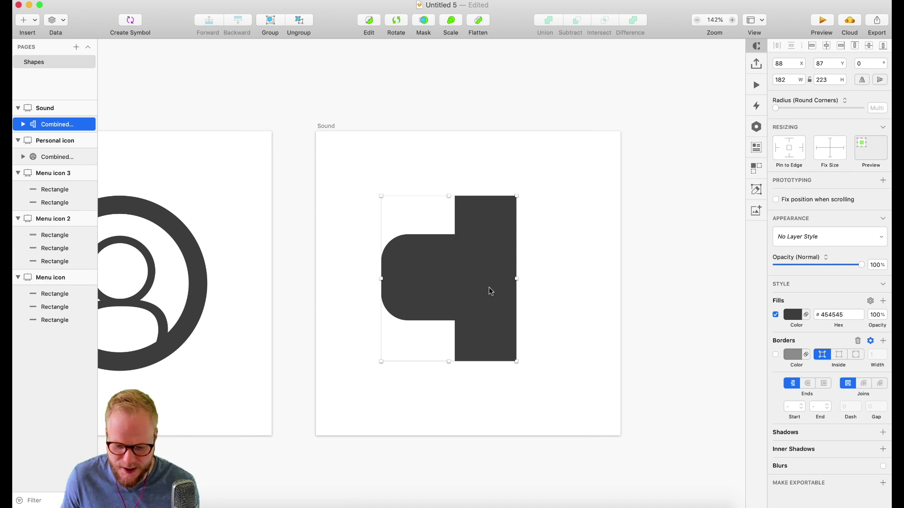
key("super+z")
left_click(584, 269)
left_click(498, 237)
key("BackSpace")
Add two pairs of facing points on the shape's upper and lower edges, at X about 170 and 186
left_click(460, 256)
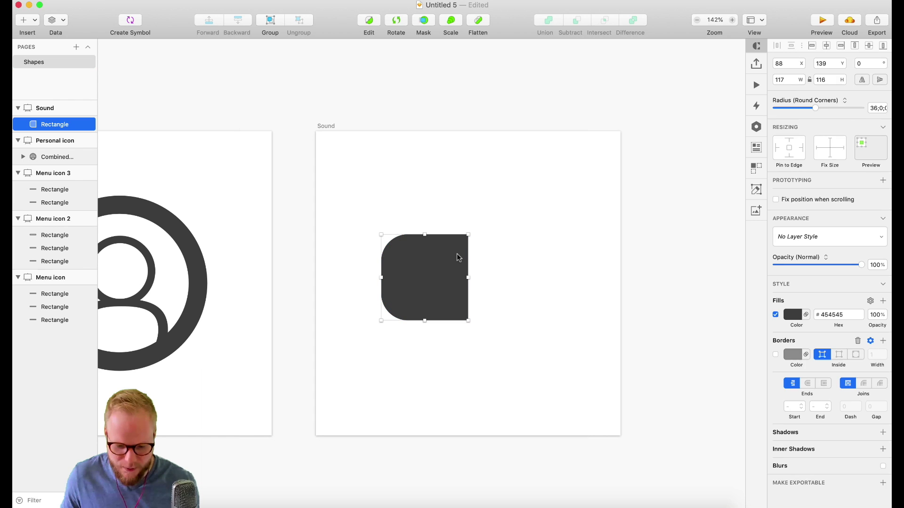
double_click(441, 255)
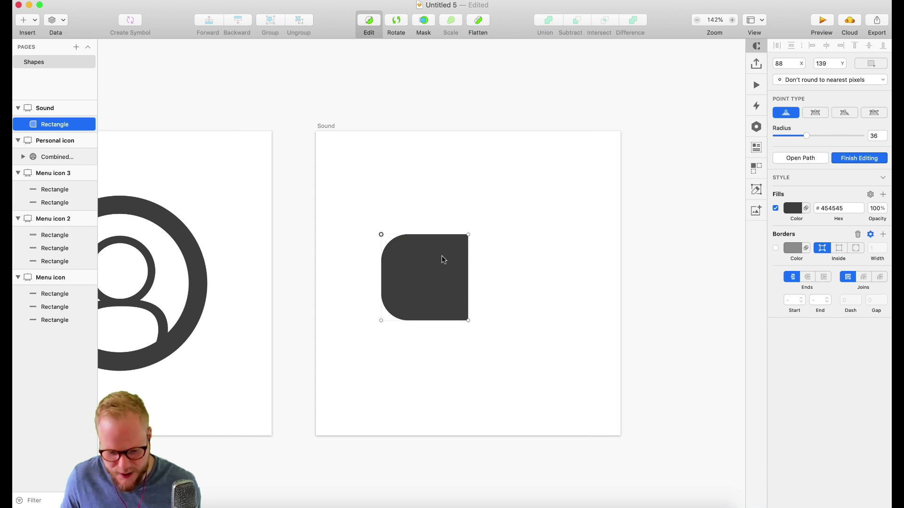
left_click(468, 235)
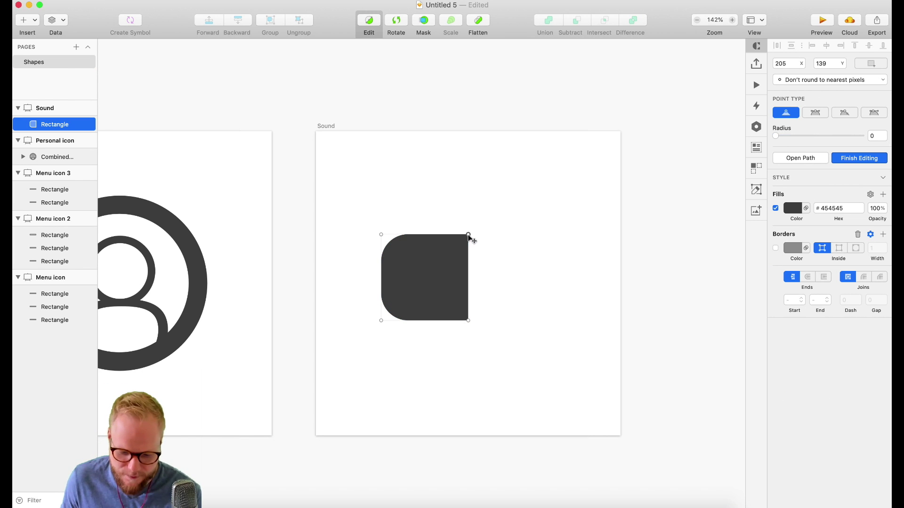
left_click(442, 235)
left_click(443, 322)
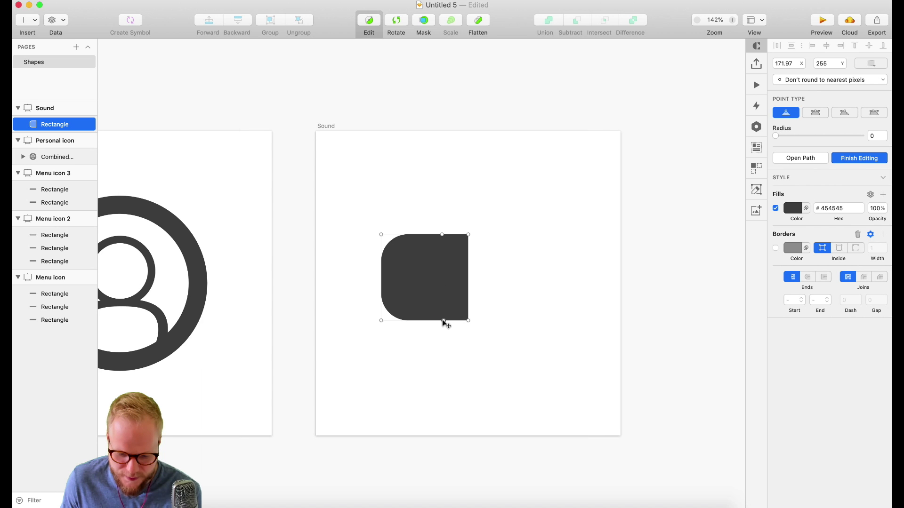
left_click_drag(442, 320, 441, 320)
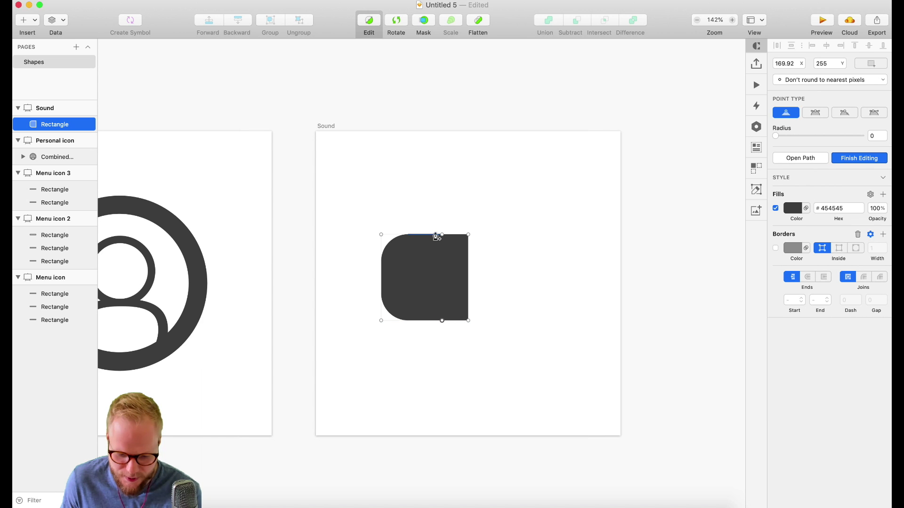
left_click(455, 235)
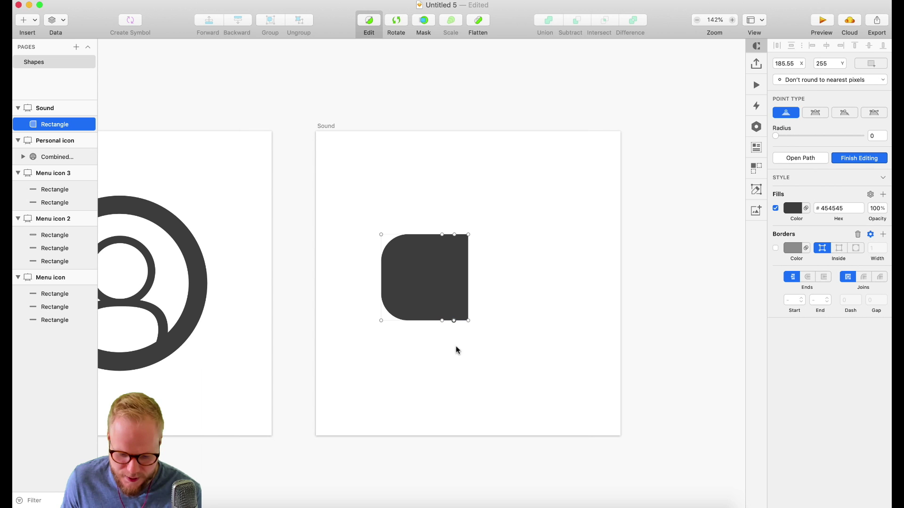
Move the outer points at the shape's right end up and down to form a flared speaker, with the bottom at Y about 286
left_click_drag(455, 322, 455, 344)
left_click_drag(455, 235, 468, 214)
left_click(468, 321)
left_click_drag(470, 323, 470, 344)
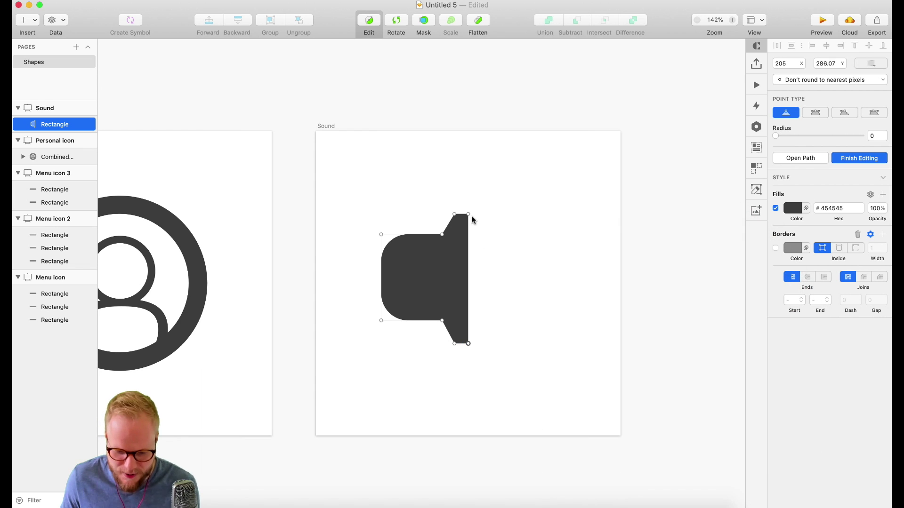
Move the flare's two rightmost points out to X about 236 and round them with a radius of 9
left_click(469, 215, "shift")
left_click_drag(469, 214, 491, 215)
left_click_drag(775, 136, 784, 137)
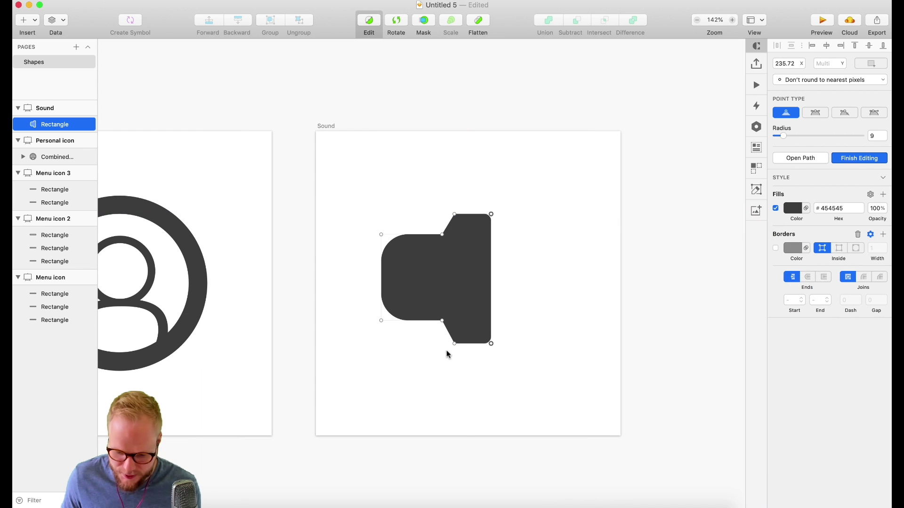
Round the flare's two left outer corners with a radius of 7 and shift the speaker shape right to X 104
left_click(455, 344)
left_click(455, 215, "shift")
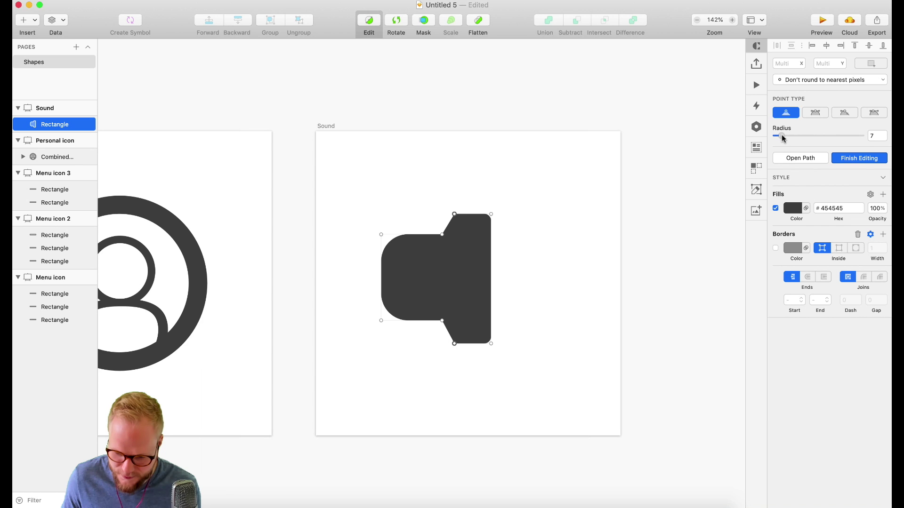
key("Escape")
left_click_drag(459, 281, 469, 280)
left_click(546, 363)
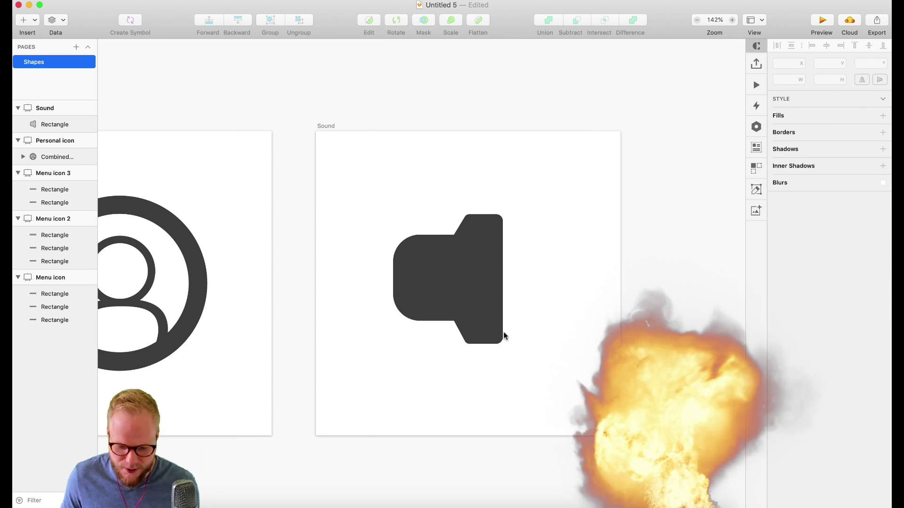
Raise the flare's two bottom points slightly so the speaker shape is about 172 high
left_click(471, 344)
key("Return")
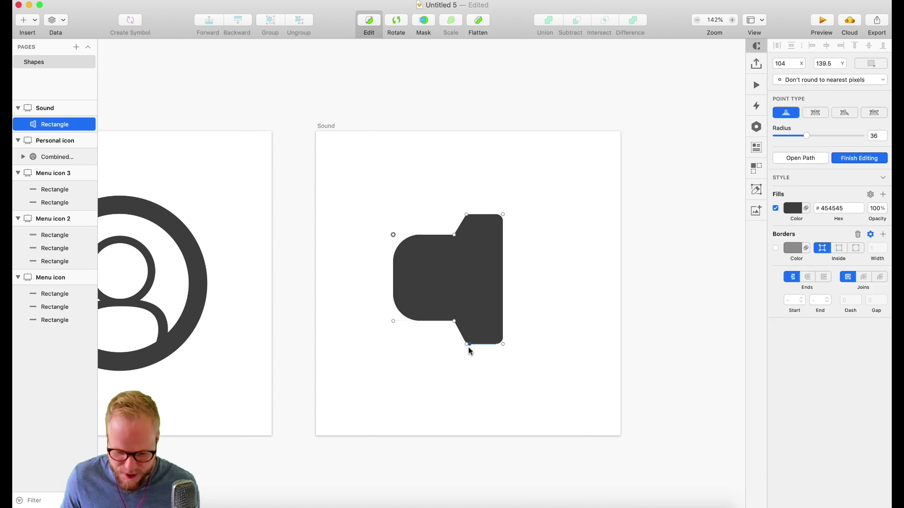
left_click(467, 344)
left_click(503, 345, "shift")
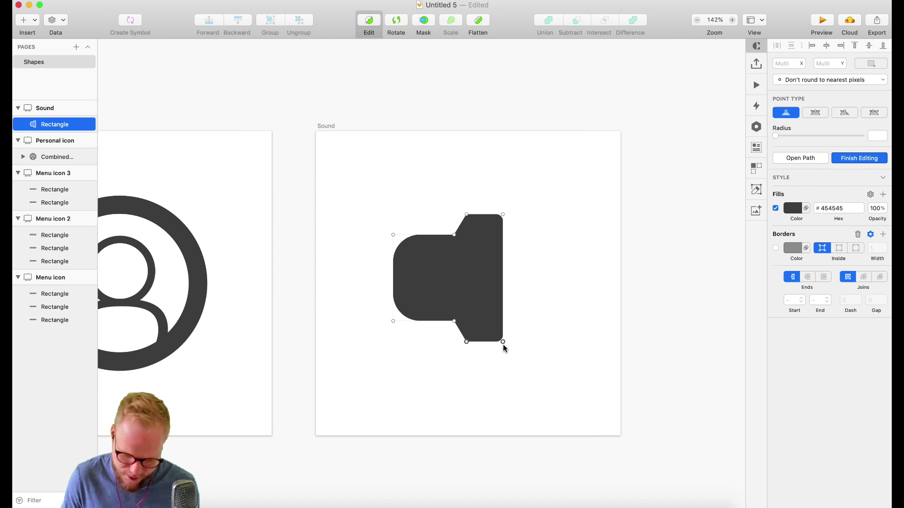
key("Escape")
key("Escape")
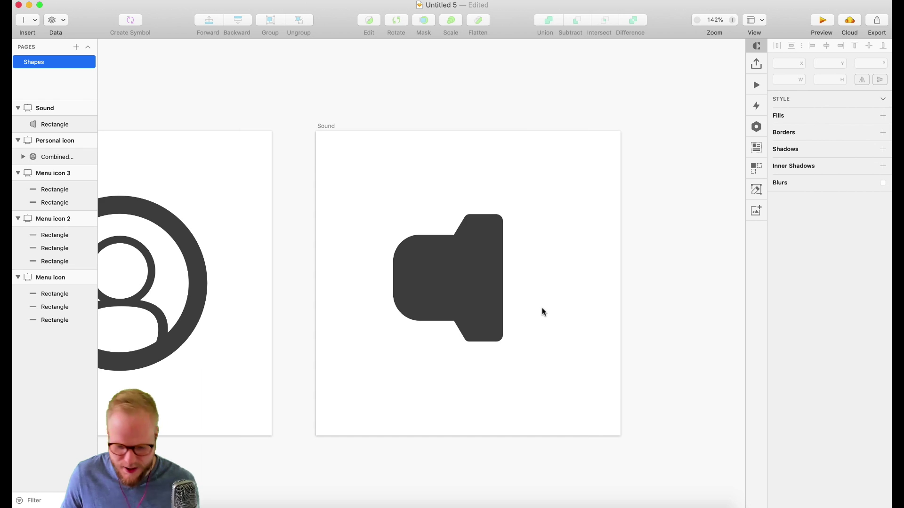
Duplicate the speaker shape and offset the copy down and right to X 131, Y 166
scroll(542, 312, "down", 5)
scroll(531, 298, "up", 2)
scroll(536, 311, "up", 2)
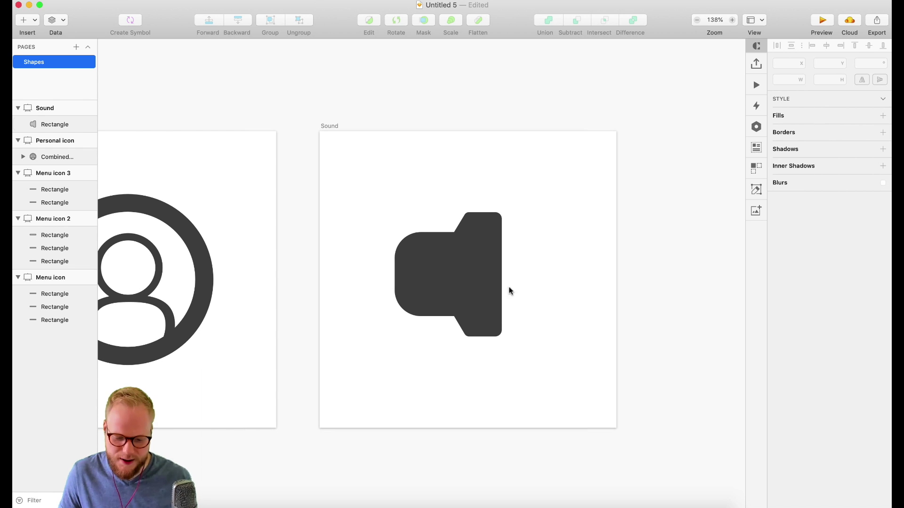
scroll(512, 299, "down", 3)
scroll(512, 297, "down", 5)
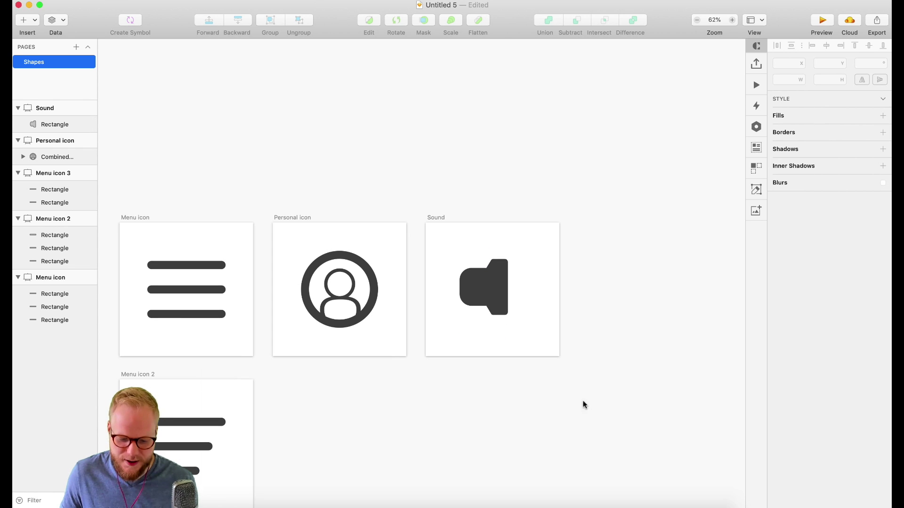
scroll(502, 321, "up", 9)
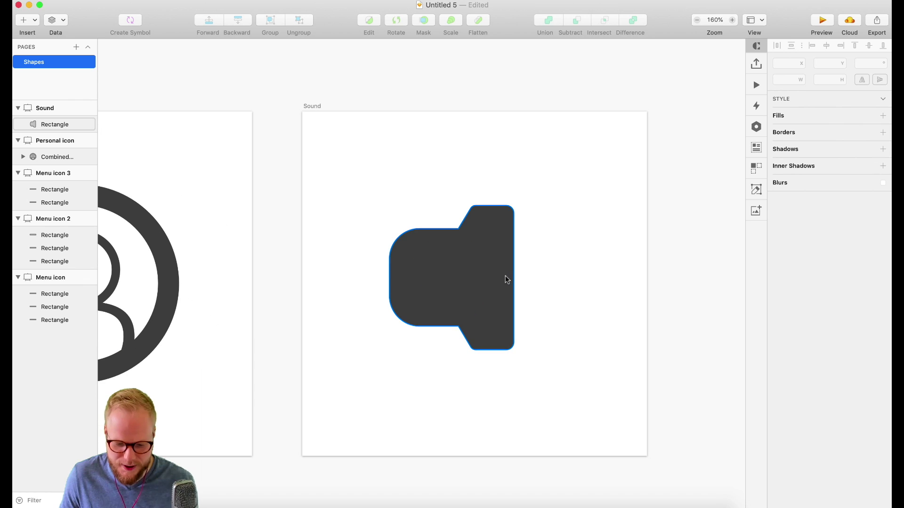
left_click(487, 273)
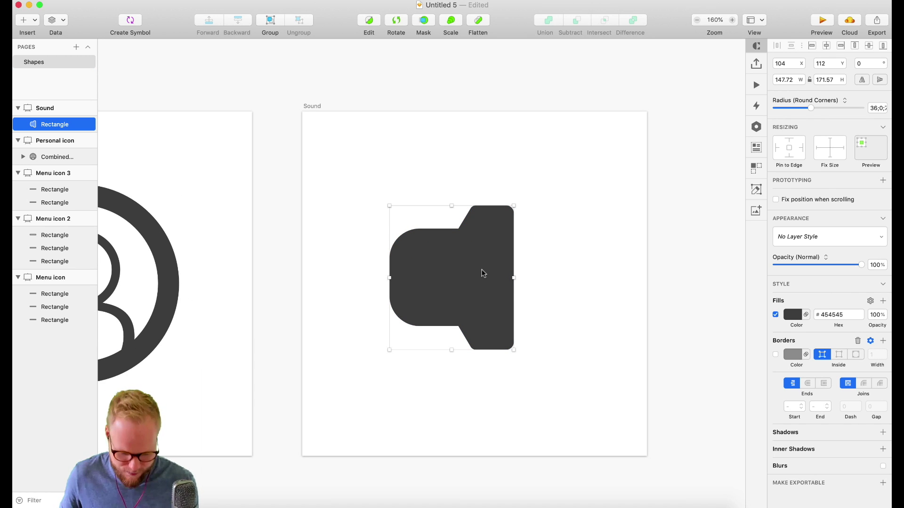
key("super+d")
left_click_drag(482, 273, 503, 307)
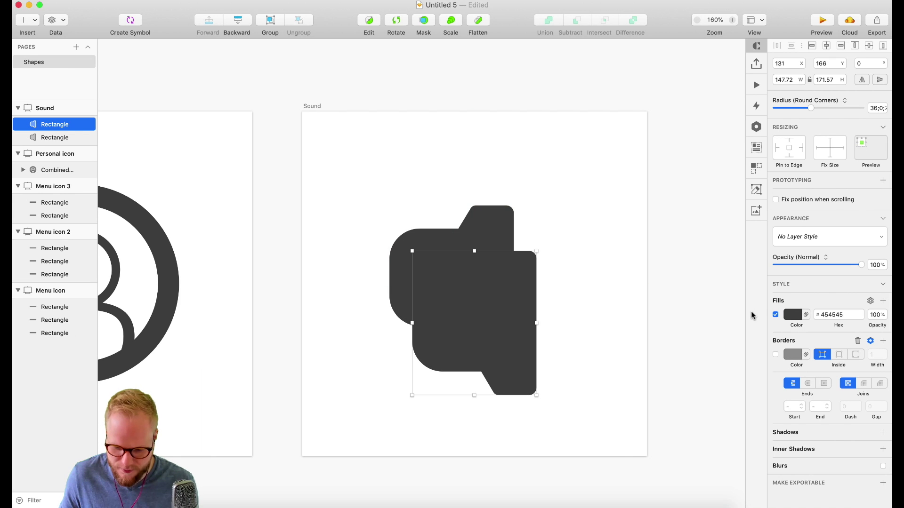
Set the duplicated speaker shape's fill to FFFFFF and keep the copy selected
left_click(795, 315)
left_click_drag(776, 413, 731, 281)
left_click(478, 323)
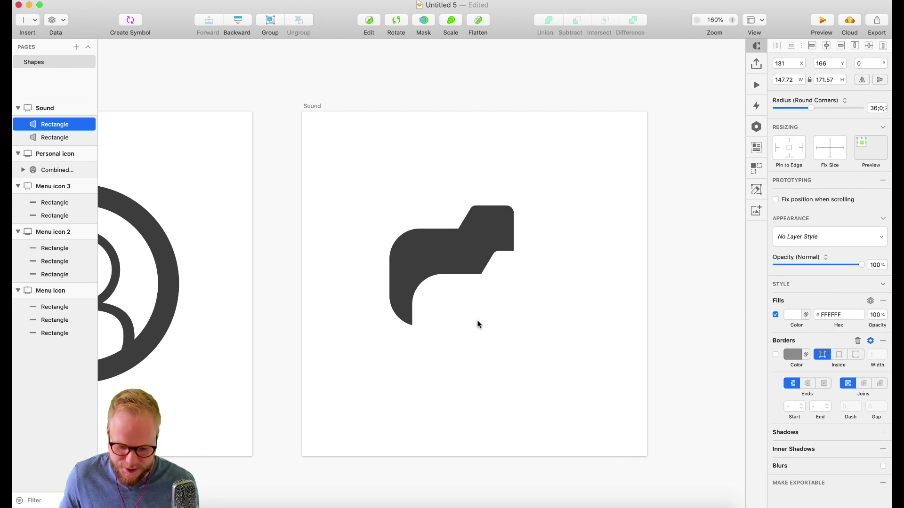
double_click(478, 323)
key("Escape")
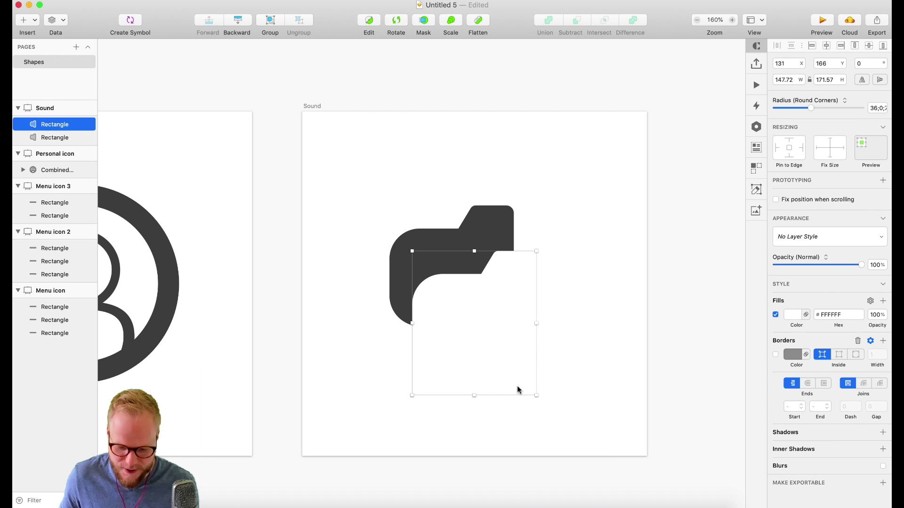
Shrink the white speaker copy to 118 by 137 at X 124, Y 129 and subtract it from the dark speaker shape
left_click_drag(536, 397, 521, 369)
left_click_drag(478, 319, 473, 288)
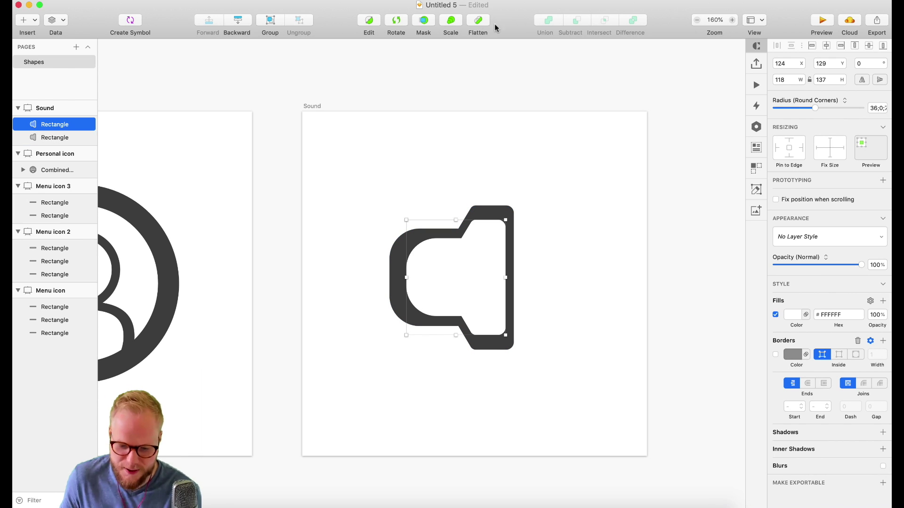
left_click(496, 211, "shift")
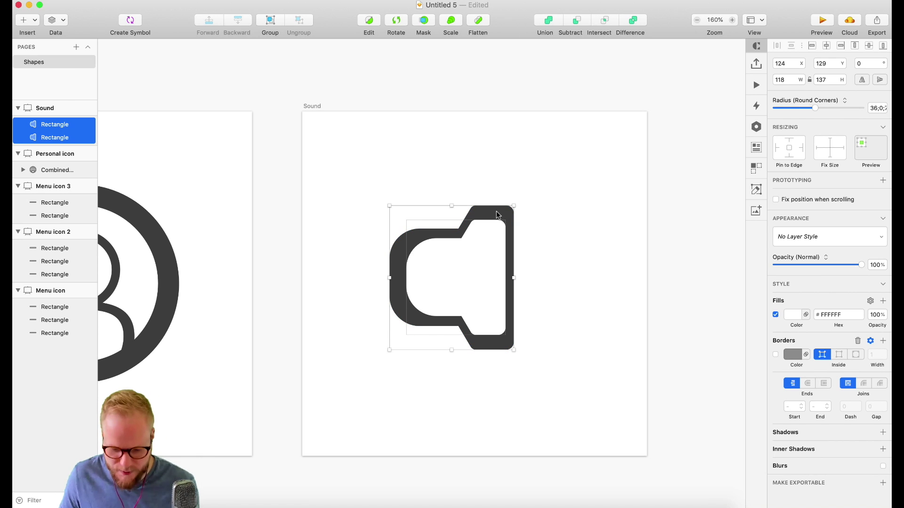
left_click(577, 21)
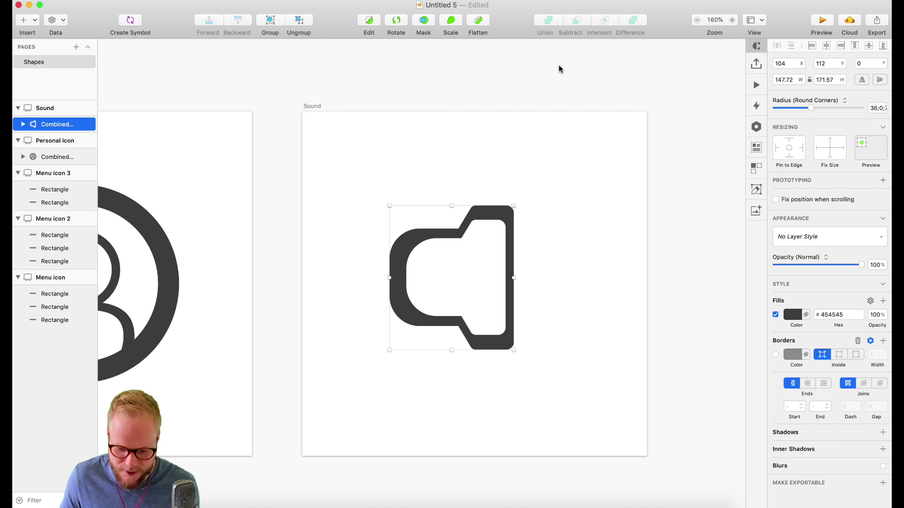
Adjust the inner cutout's bend and flare points for an even speaker outline, with the outer body's corner radius at 31
double_click(485, 216)
scroll(454, 244, "up", 4)
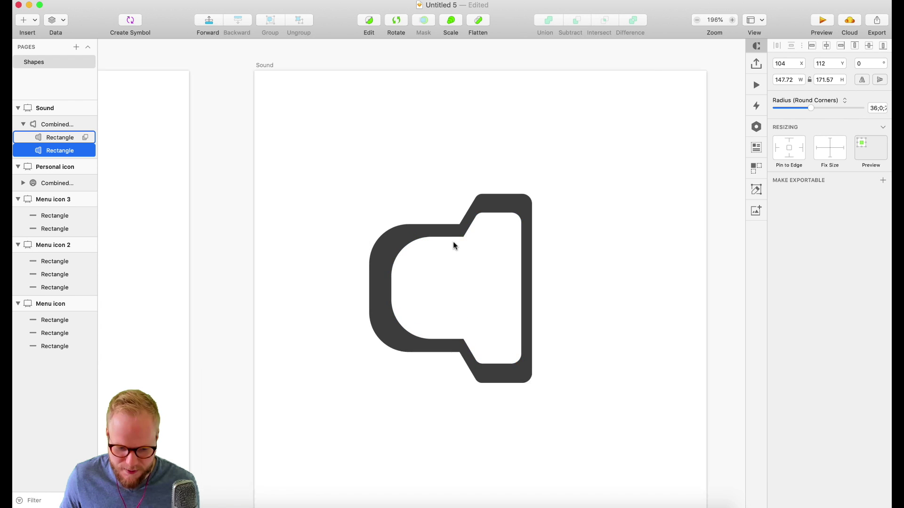
double_click(501, 206)
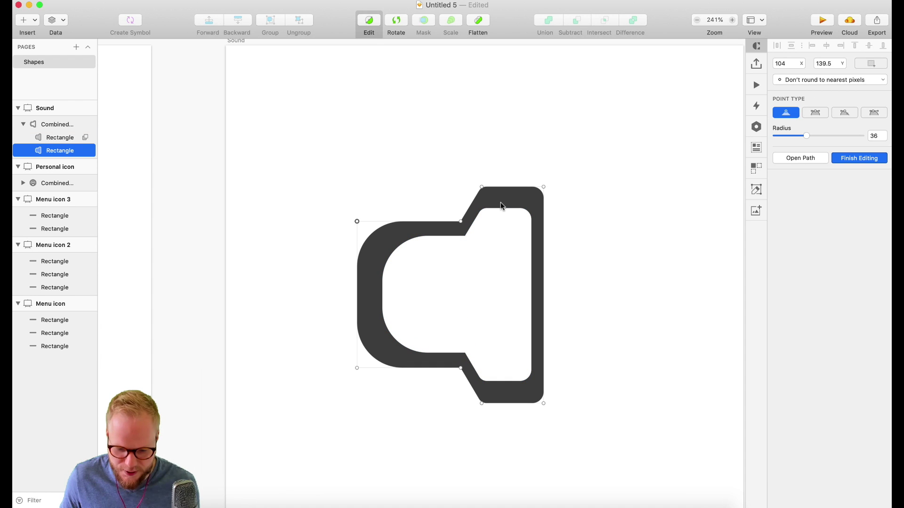
left_click(464, 236)
left_click_drag(466, 239, 471, 238)
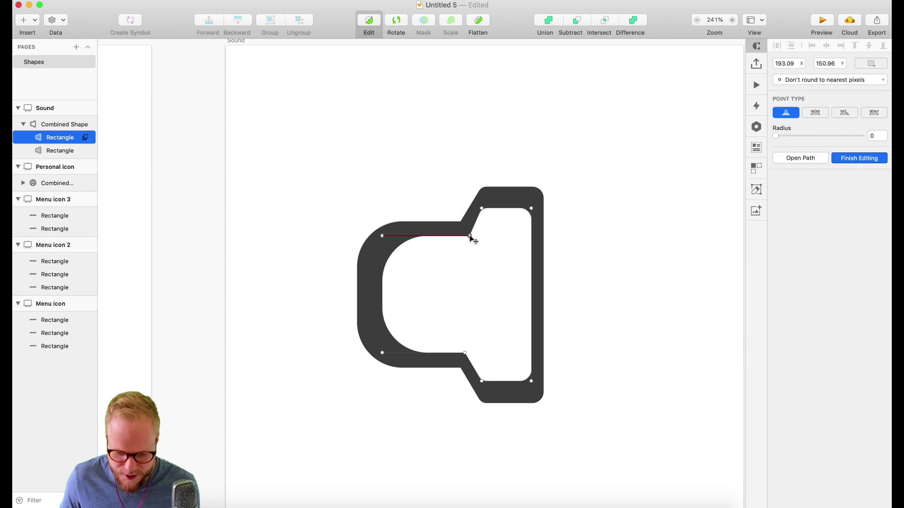
left_click(483, 210)
key("super+z")
key("super+z")
key("super+z")
key("super+z")
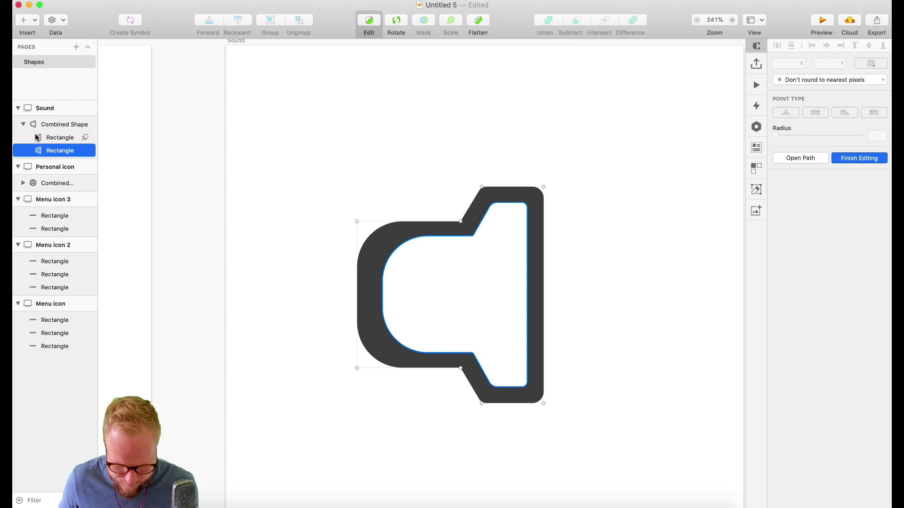
key("Escape")
key("super+minus")
scroll(545, 267, "right", 5)
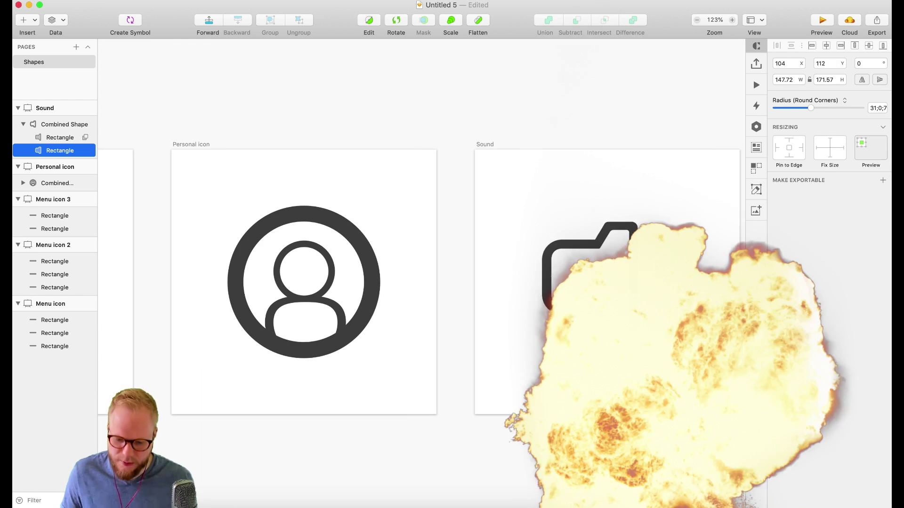
scroll(623, 291, "up", 3)
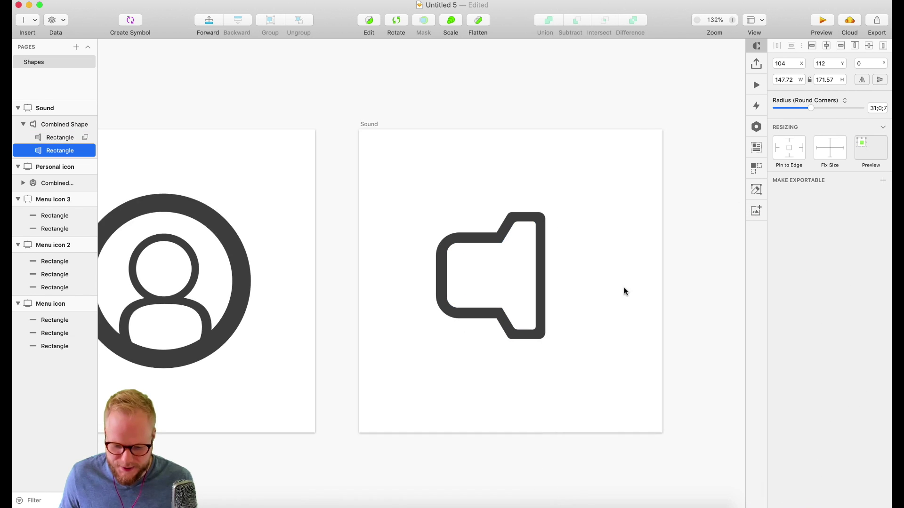
left_click(575, 313)
Shift the combined speaker shape left on the Sound artboard, leaving room beside its flare, and deselect it
scroll(575, 312, "down", 3)
scroll(575, 312, "down", 2)
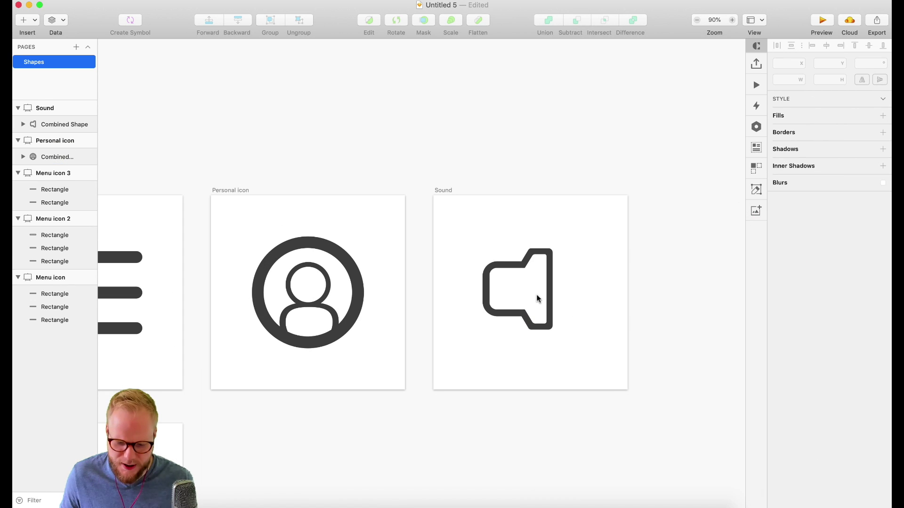
left_click(553, 270)
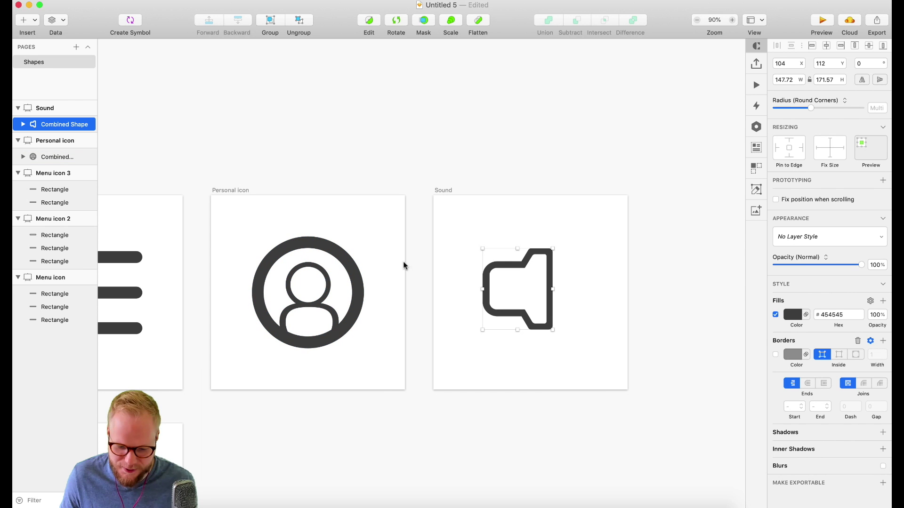
scroll(601, 309, "up", 3)
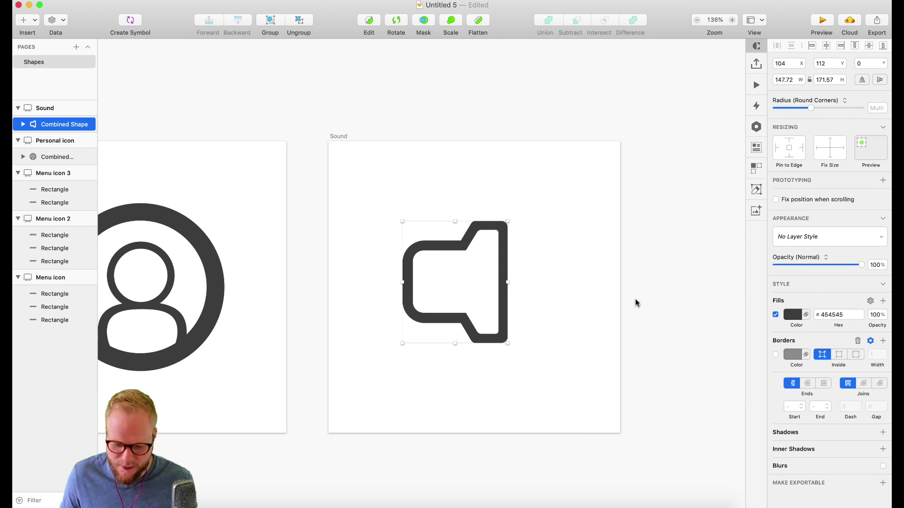
scroll(549, 267, "up", 1)
left_click_drag(498, 244, 479, 246)
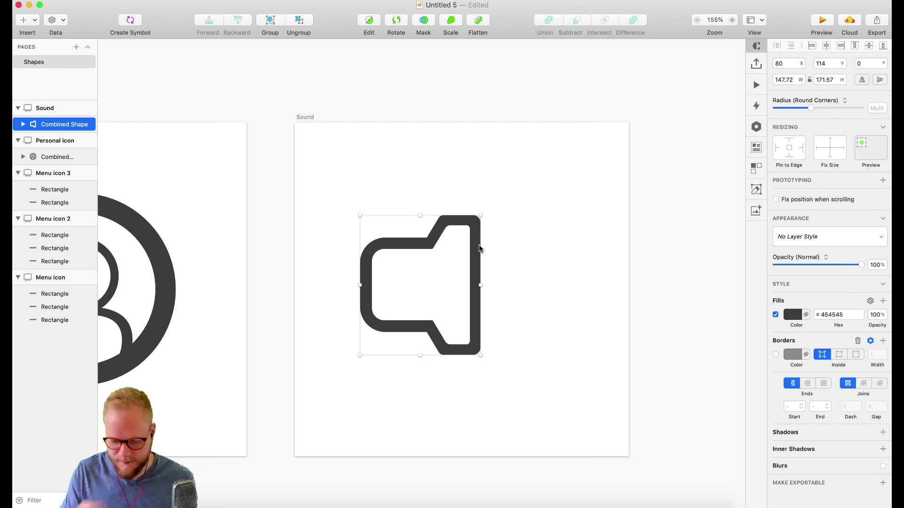
left_click_drag(481, 243, 480, 246)
left_click(506, 215)
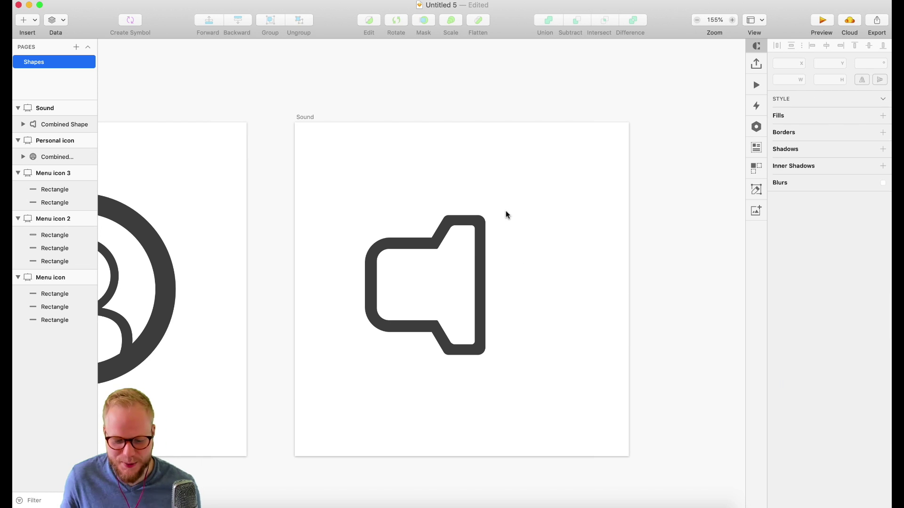
Draw a vertical rounded rectangle, 18 wide and 66 high, at X 261, Y 166 beside the speaker's flare
left_click(36, 22)
mouse_move(94, 35)
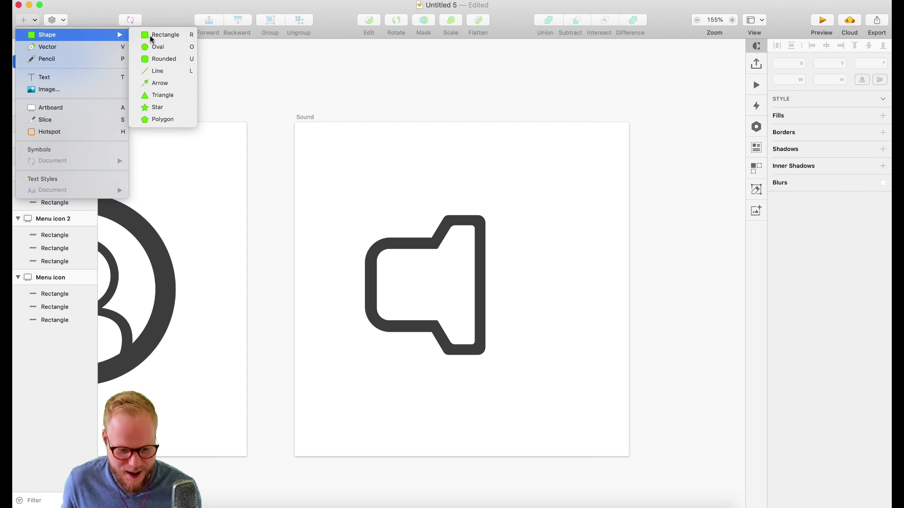
left_click(170, 64)
left_click_drag(508, 259, 522, 311)
Fill the small rounded bar with the speaker's dark grey 454545, sampled from the speaker outline
key("ctrl+c")
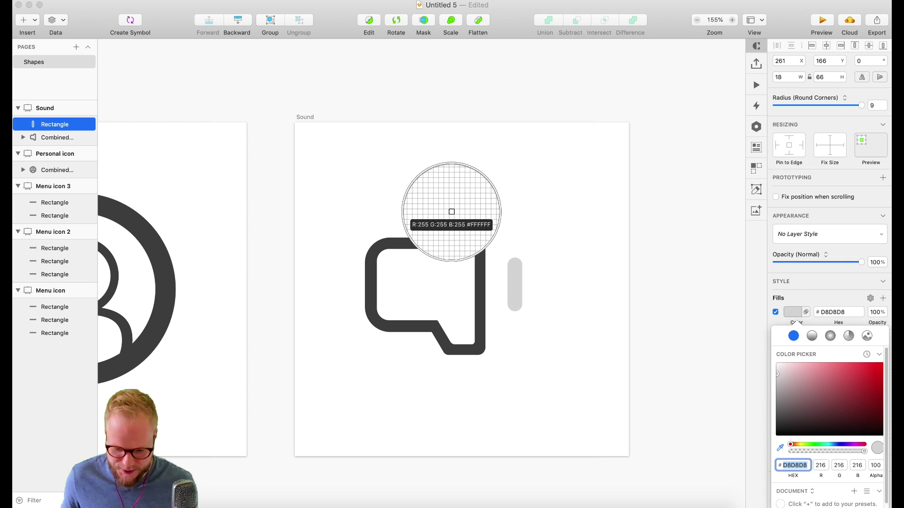
left_click(457, 219)
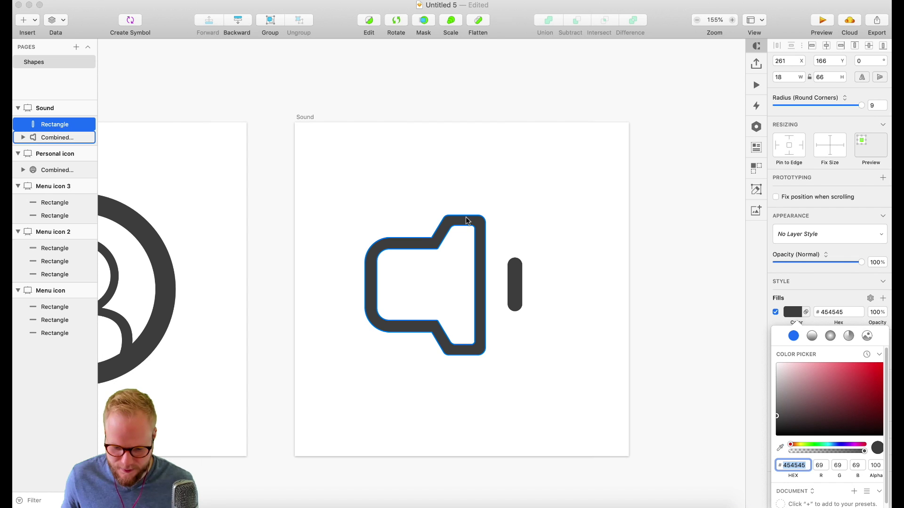
double_click(512, 285)
scroll(530, 326, "up", 2)
key("Escape")
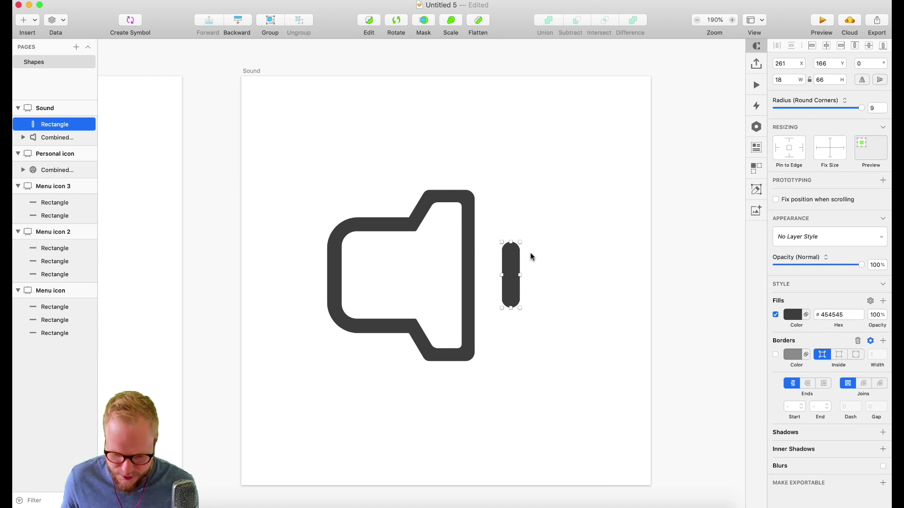
Narrow the bar to 13 wide and add a 13 by 135 copy farther from the speaker at X 293, Y 129
left_click_drag(520, 273, 536, 210)
scroll(498, 266, "up", 1)
left_click_drag(536, 324, 540, 359)
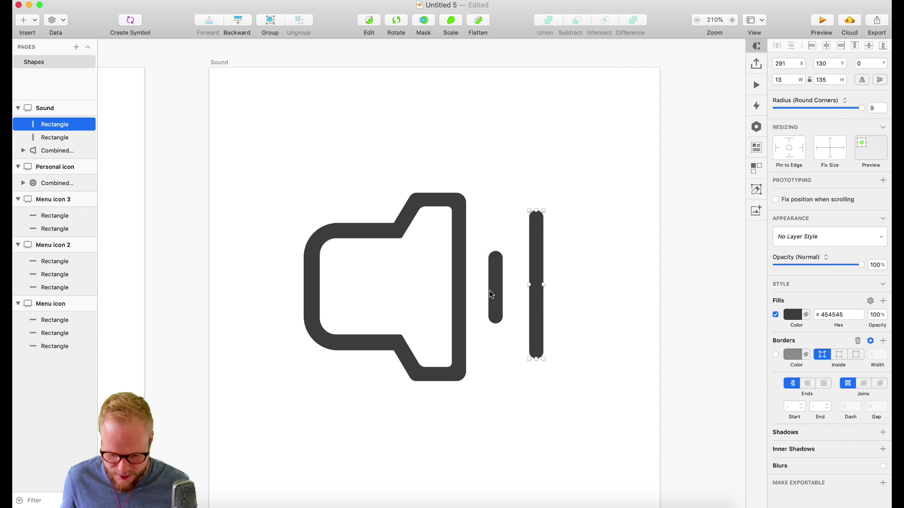
left_click(573, 323)
scroll(502, 296, "down", 3)
scroll(502, 295, "up", 6)
scroll(512, 276, "up", 3)
left_click(565, 232)
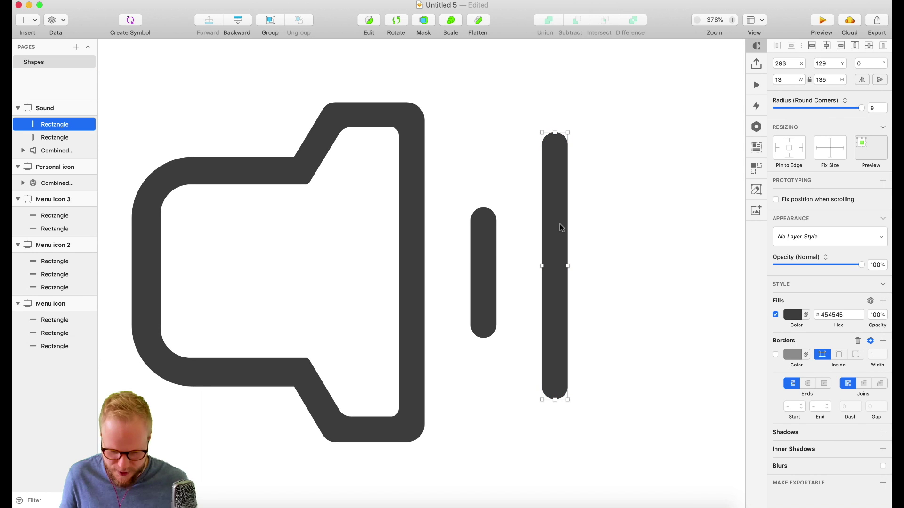
Add a midpoint on each long edge of the tall bar and bend it outward, moving the points to X 320.5 and X 306
double_click(552, 250)
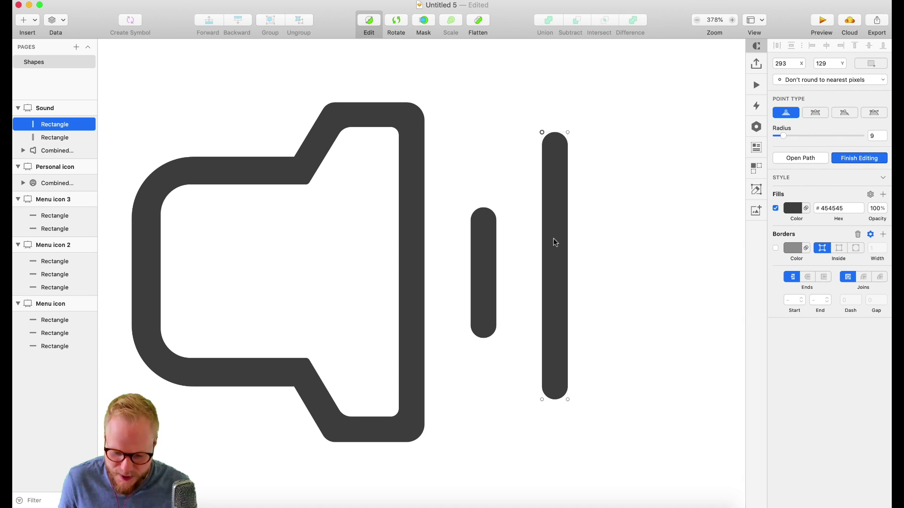
left_click(568, 266)
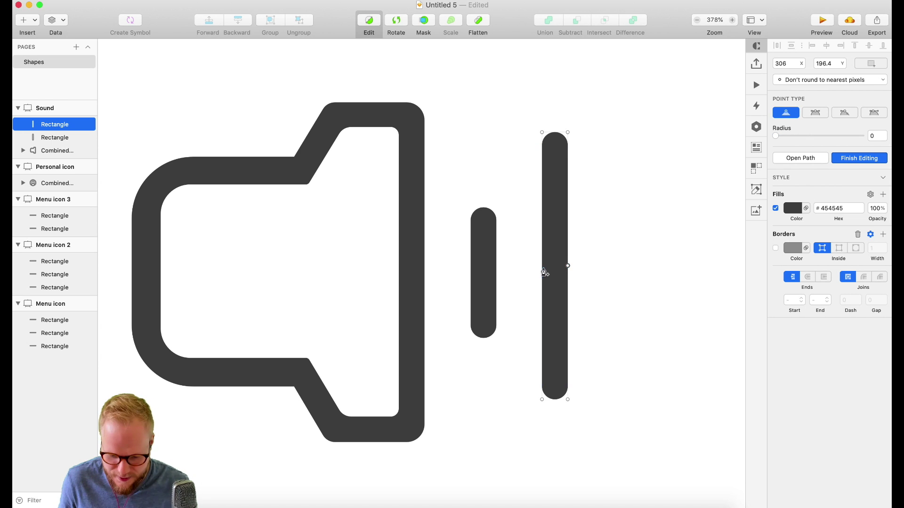
key("Tab")
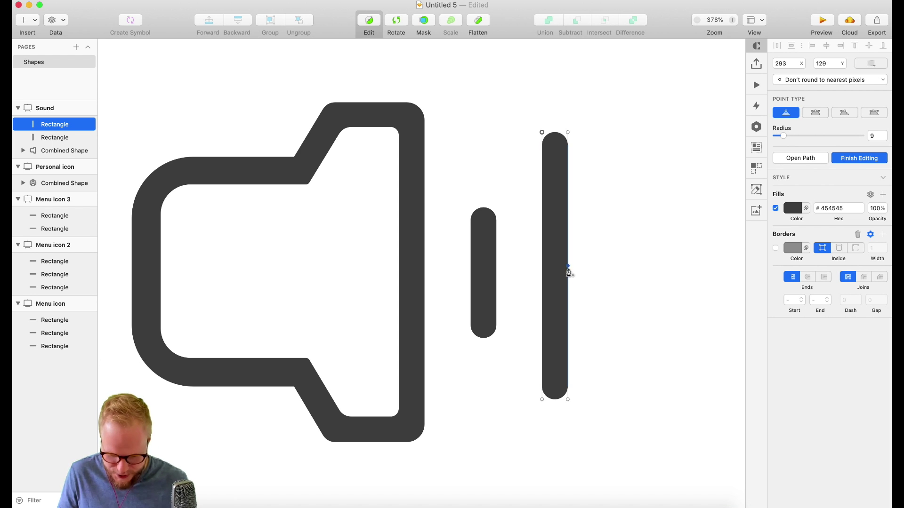
left_click(568, 266)
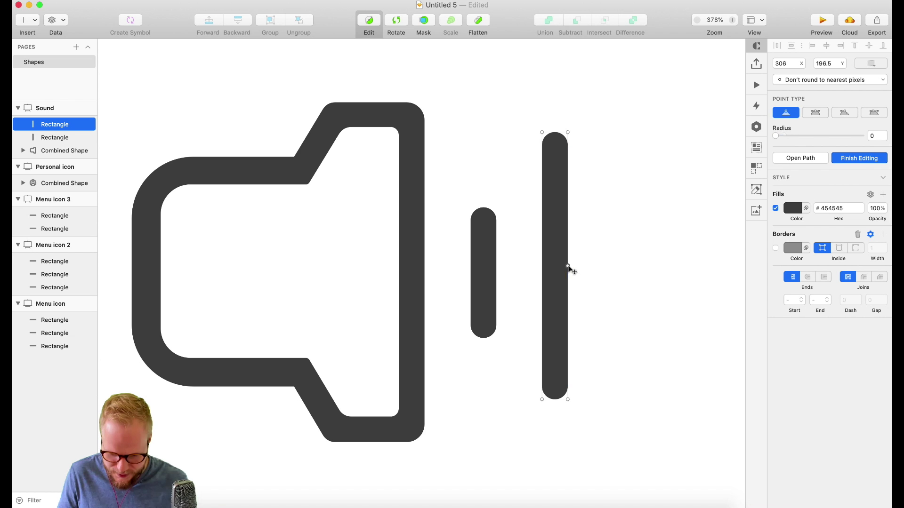
left_click(542, 267)
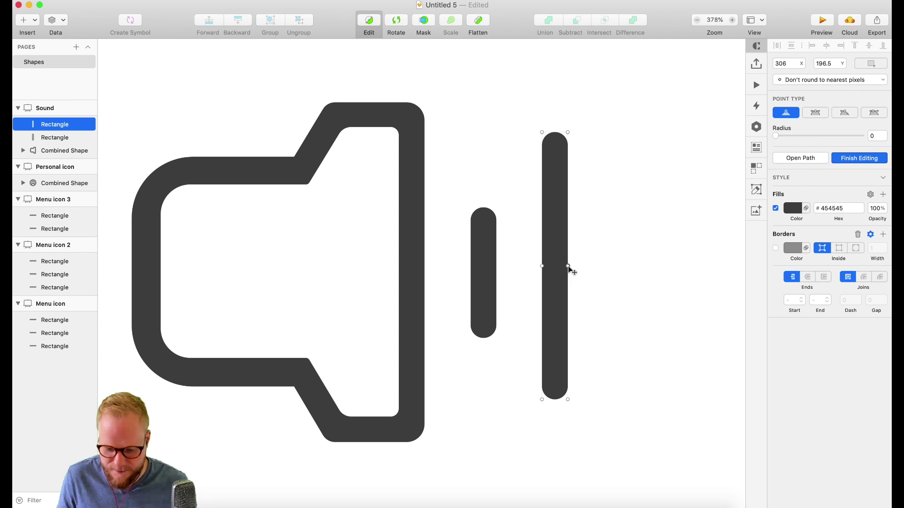
left_click_drag(569, 266, 601, 270)
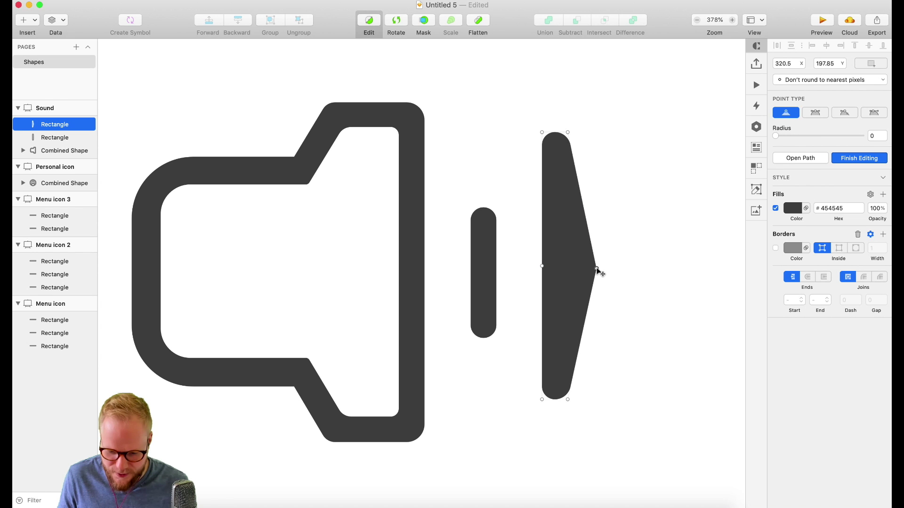
left_click_drag(543, 267, 569, 269)
key("Tab")
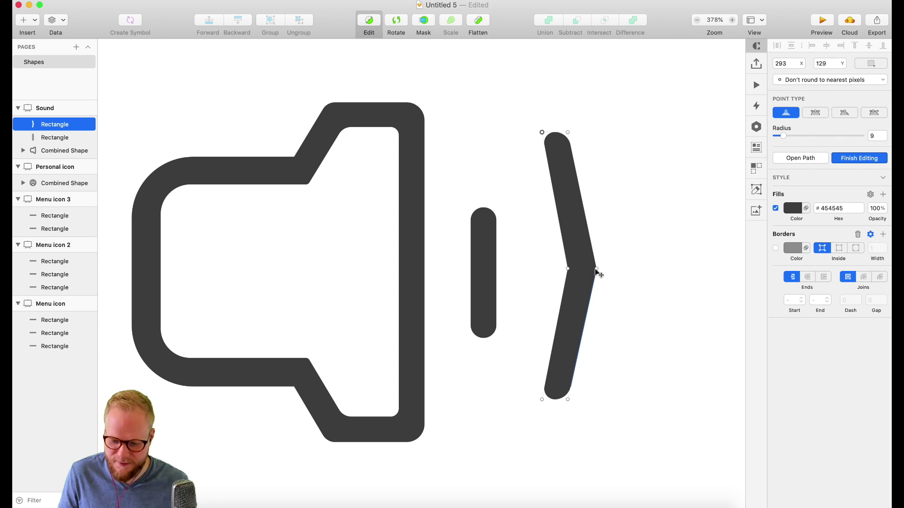
left_click(816, 113)
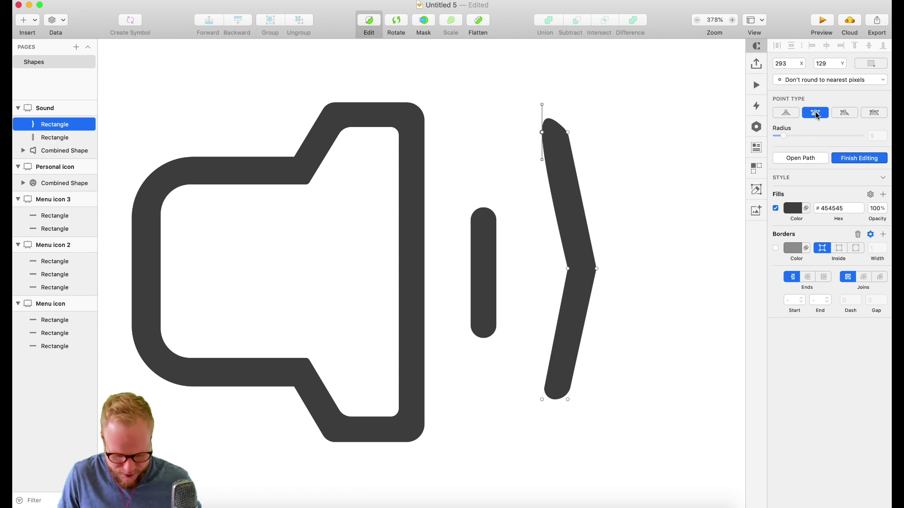
key("super+z")
Set both midpoints of the bent bar to the mirrored point type to curve its long edges
left_click(597, 268)
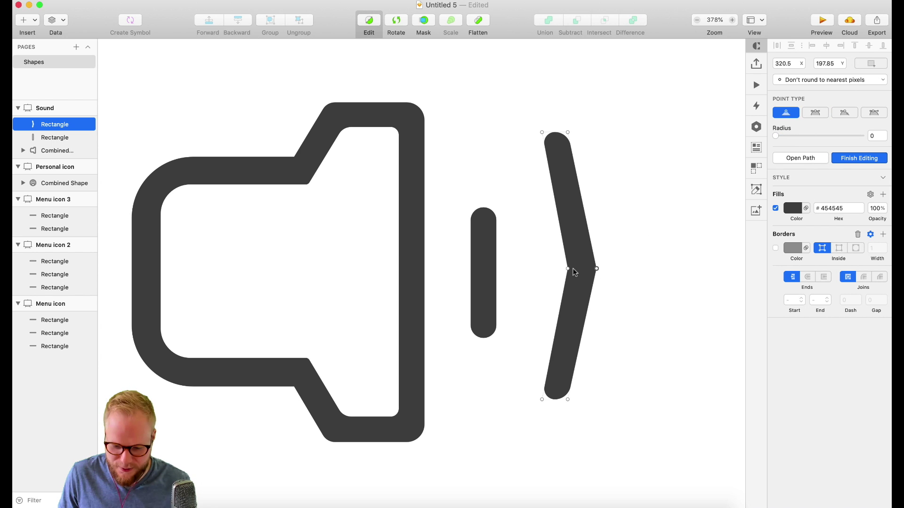
left_click(568, 269, "shift")
left_click(821, 115)
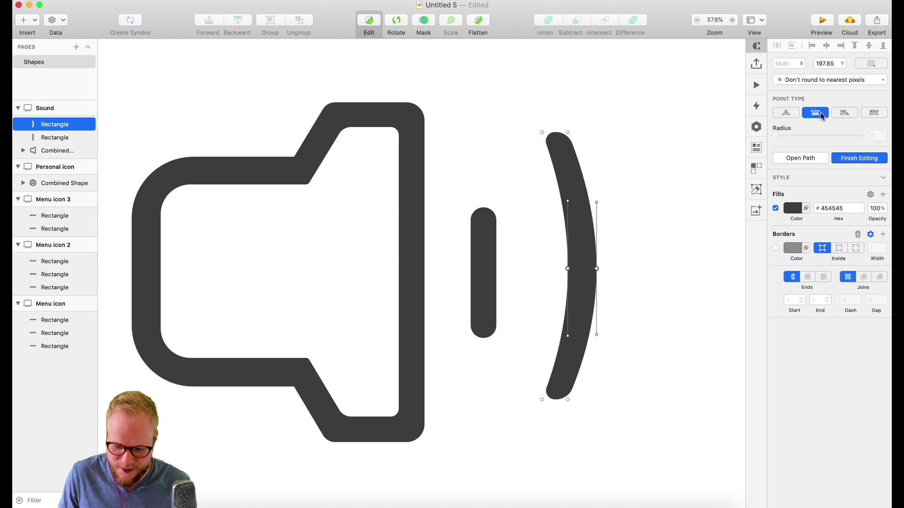
Lengthen the midpoints' curve handles, moving the outer edge's upper handle to Y 149.28 and the inner edge's to Y 151.91
left_click(596, 202)
left_click(568, 269)
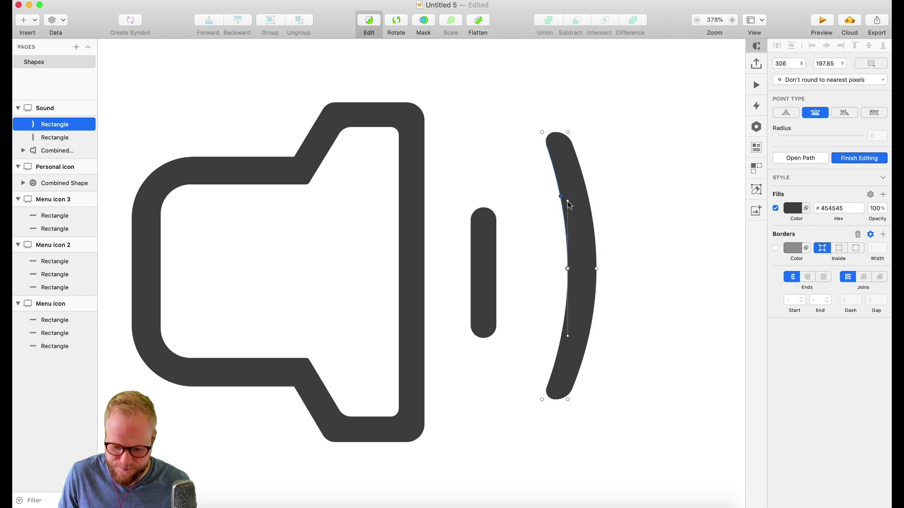
left_click(596, 269, "shift")
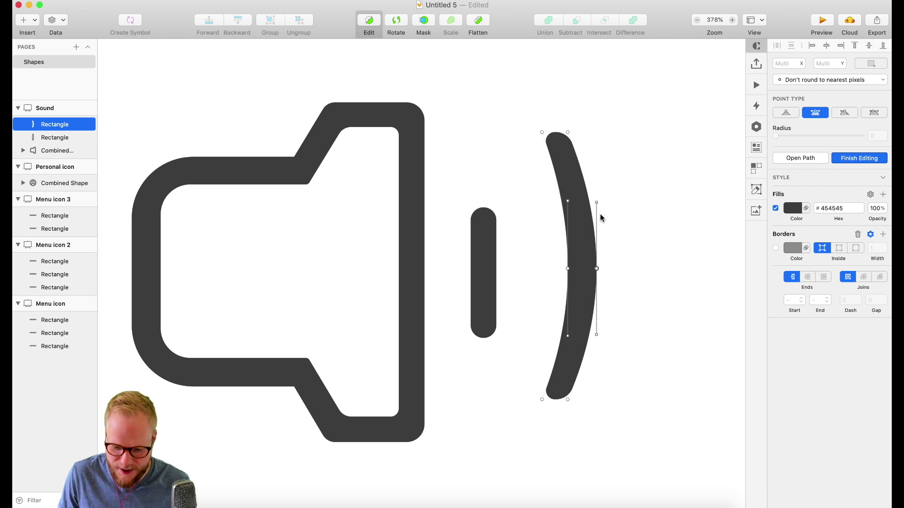
left_click(597, 202)
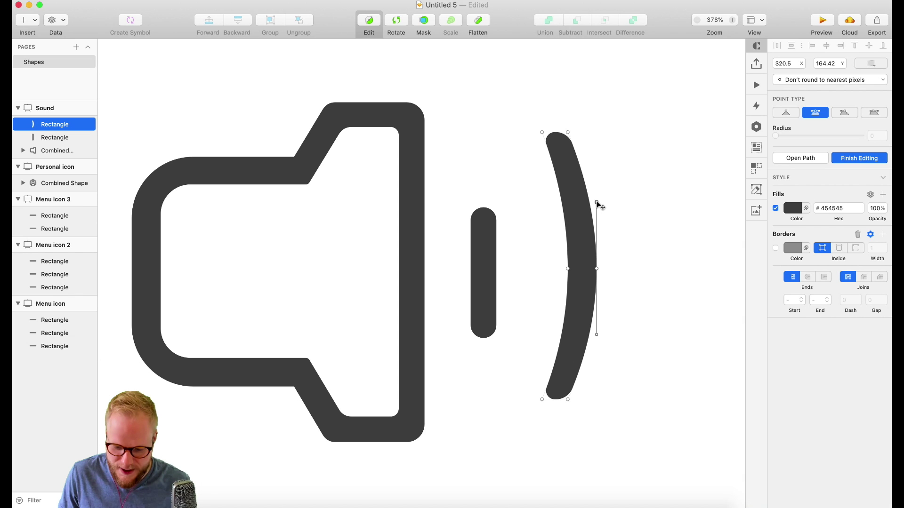
left_click_drag(597, 203, 597, 173)
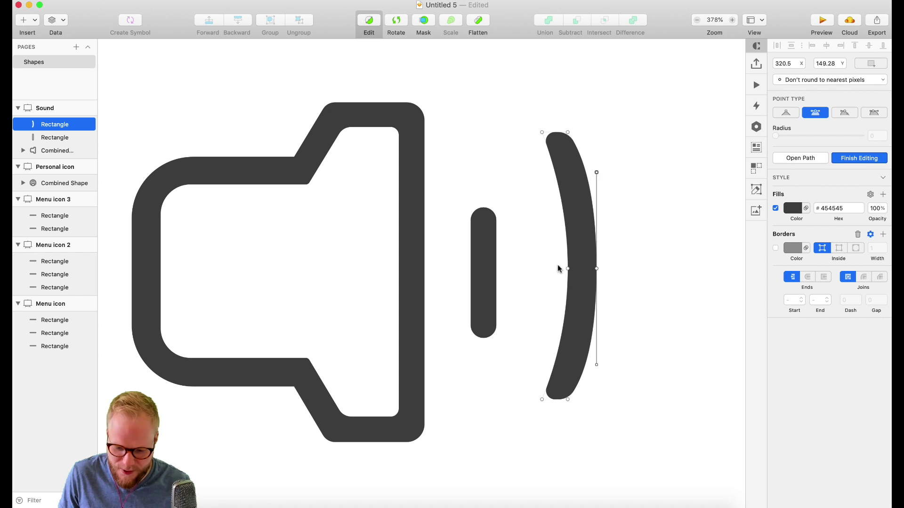
left_click(568, 268)
left_click_drag(568, 202, 569, 177)
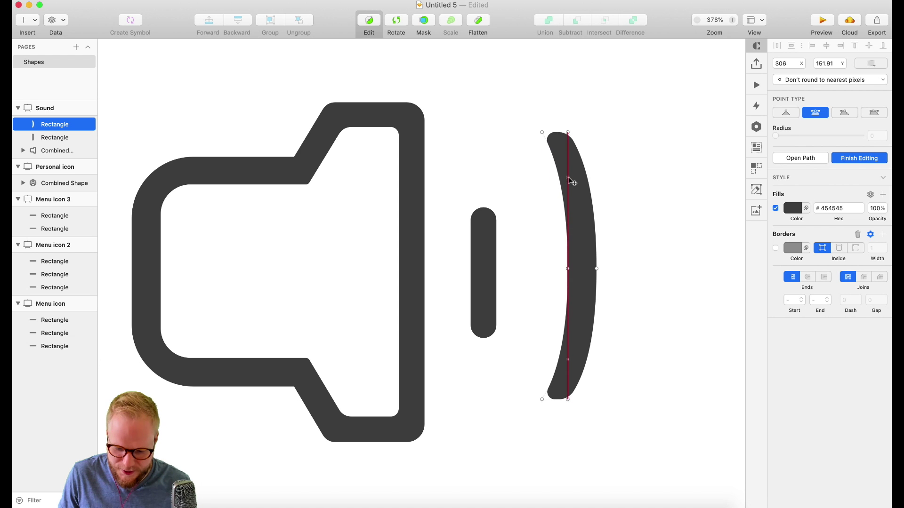
Finish editing the curved wave and delete the short straight bar between it and the speaker
key("Escape")
scroll(680, 313, "down", 2)
scroll(680, 311, "down", 4)
left_click(692, 323)
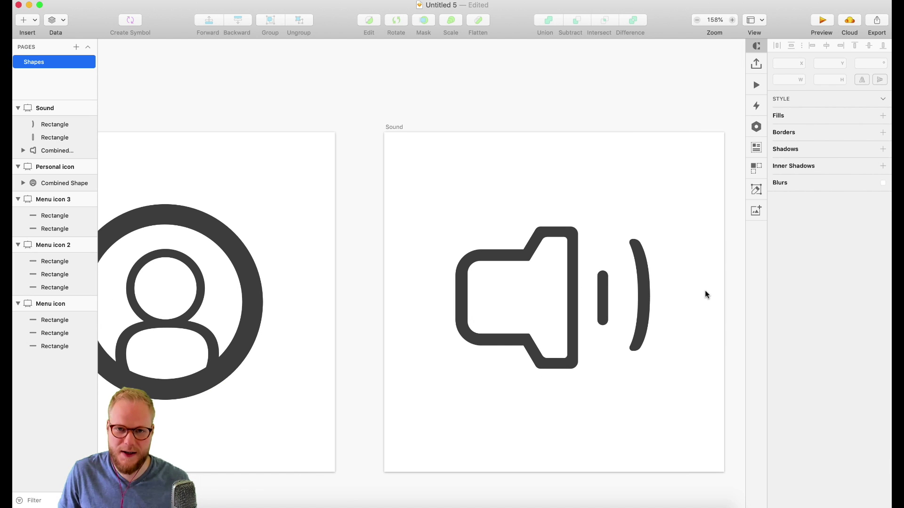
scroll(705, 295, "up", 4)
left_click(524, 306)
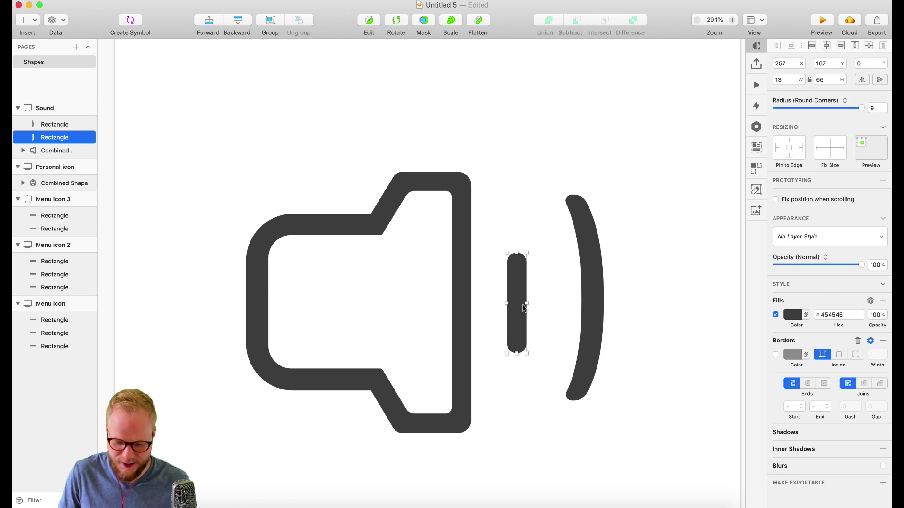
key("Delete")
Duplicate the curved wave closer to the speaker, shorten the copy to about three quarters of the original's height, and centre it vertically
left_click(600, 281)
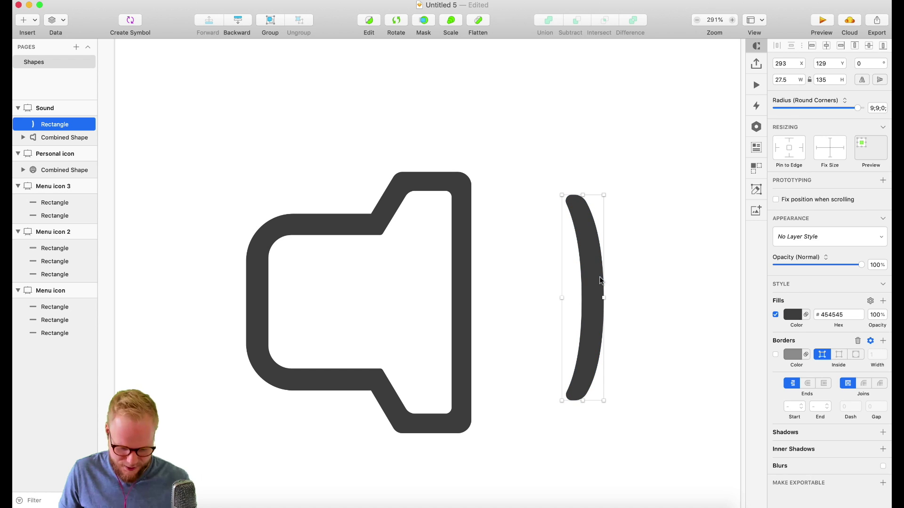
left_click_drag(598, 275, 549, 279)
left_click_drag(532, 399, 532, 347)
left_click_drag(538, 314, 538, 333)
Thicken the smaller wave by moving its inner edge's midpoint toward the speaker to X 274.75
double_click(538, 298)
left_click(534, 301)
key("super+z")
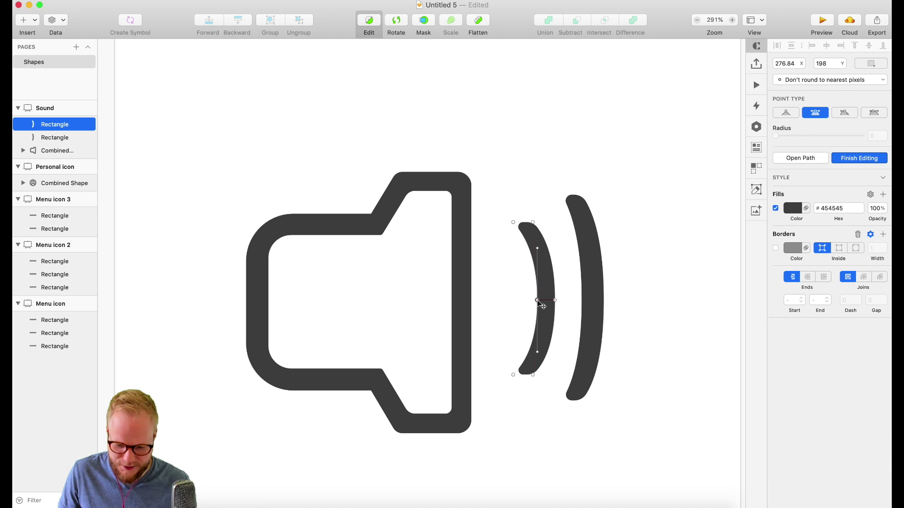
key("super+shift+z")
left_click_drag(536, 302, 537, 302)
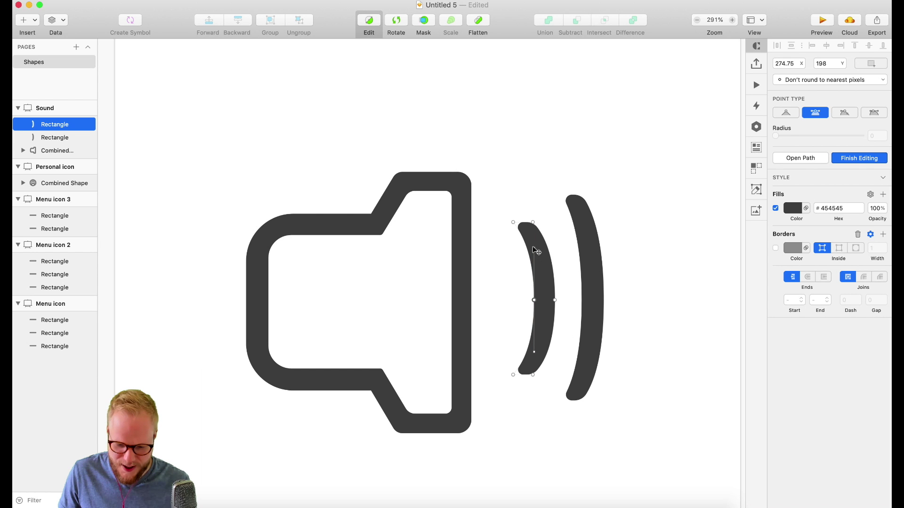
key("Escape")
Move both curved sound waves together slightly closer to the speaker
scroll(592, 322, "down", 3)
left_click(640, 320)
left_click(594, 302)
left_click(552, 305, "shift")
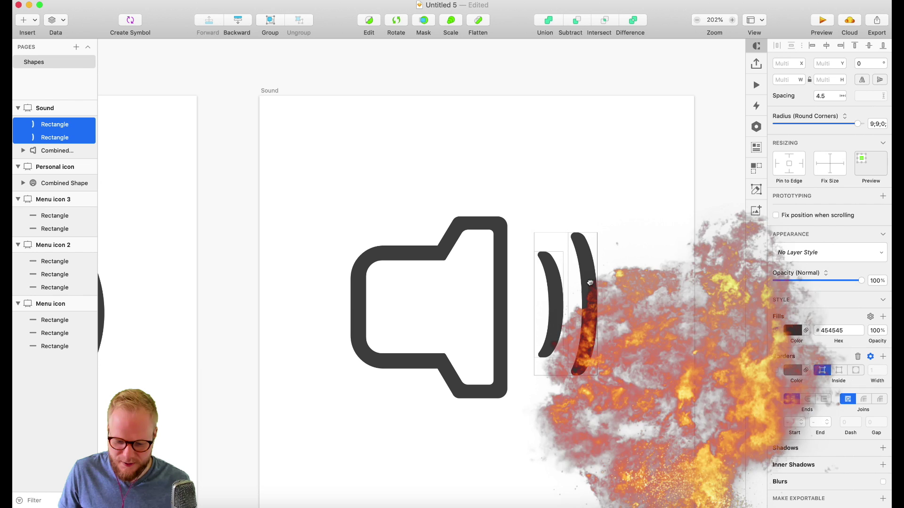
left_click_drag(595, 280, 588, 282)
left_click(646, 306)
Review the sound, personal and three menu icons across their artboards, comparing their shapes and line weights
scroll(645, 306, "down", 5)
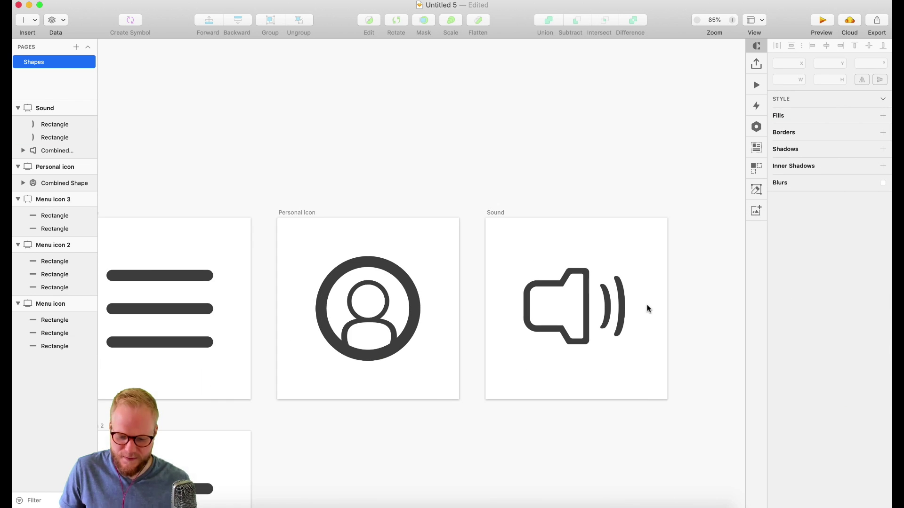
scroll(658, 325, "down", 3)
scroll(635, 344, "up", 4)
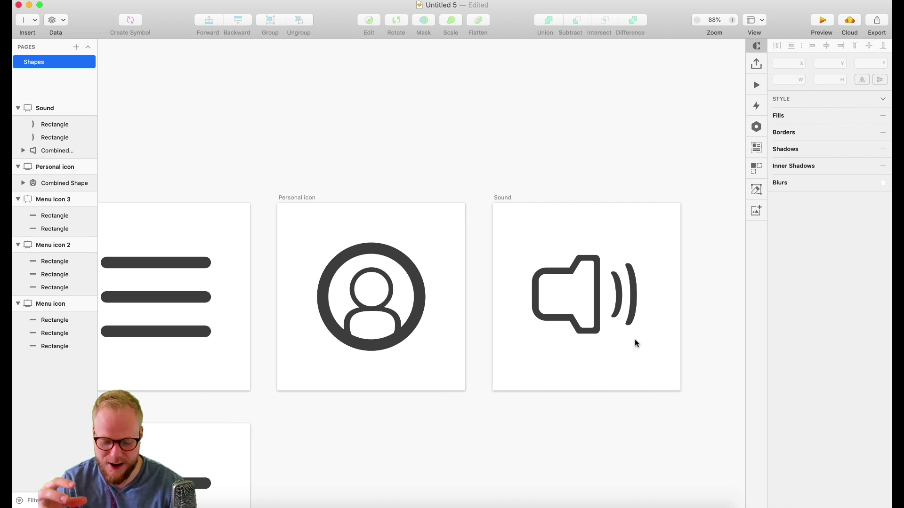
scroll(316, 289, "left", 5)
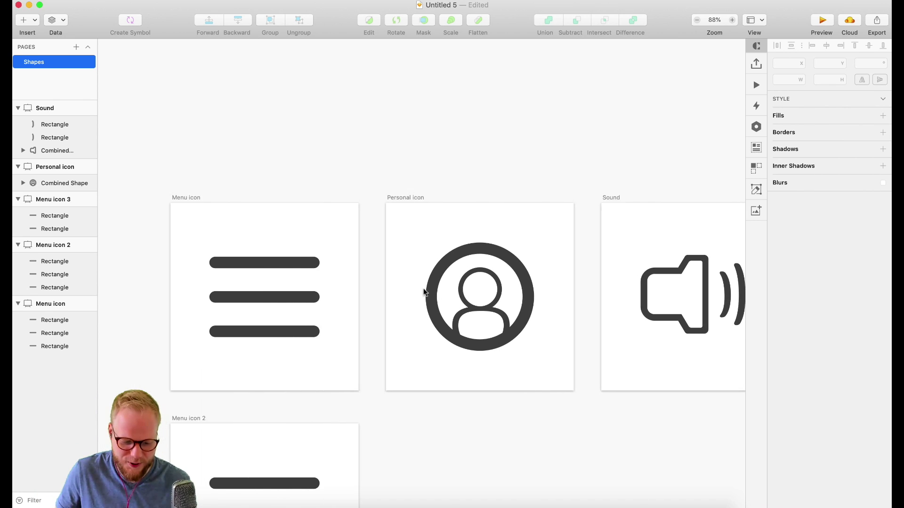
scroll(422, 288, "down", 5)
scroll(423, 289, "down", 5)
scroll(422, 288, "down", 8)
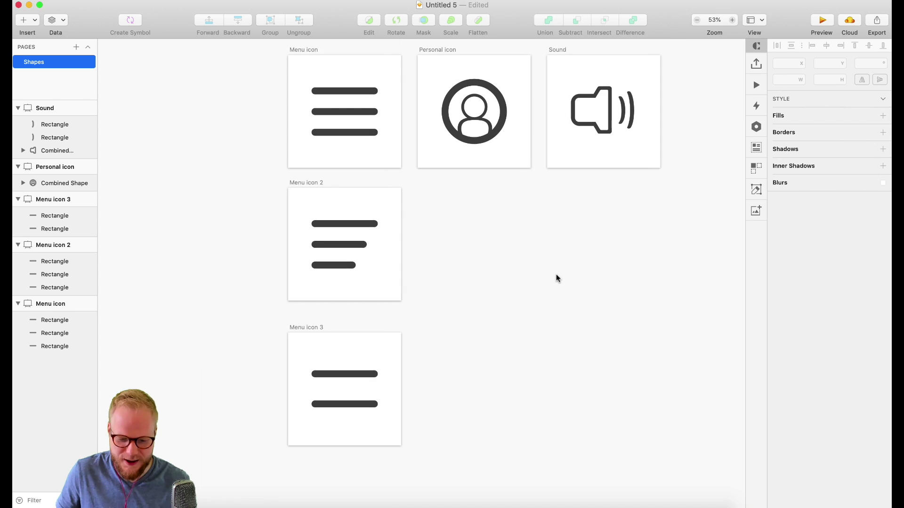
scroll(556, 278, "up", 10)
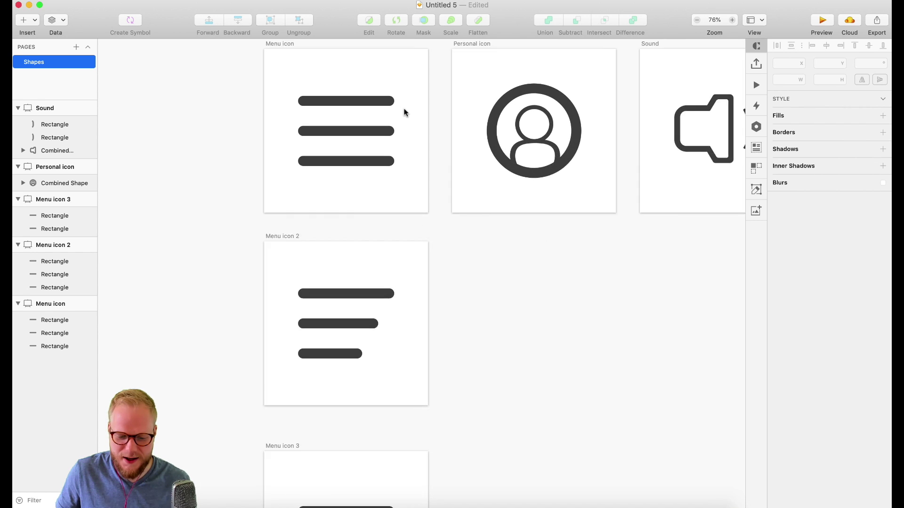
scroll(493, 163, "up", 2)
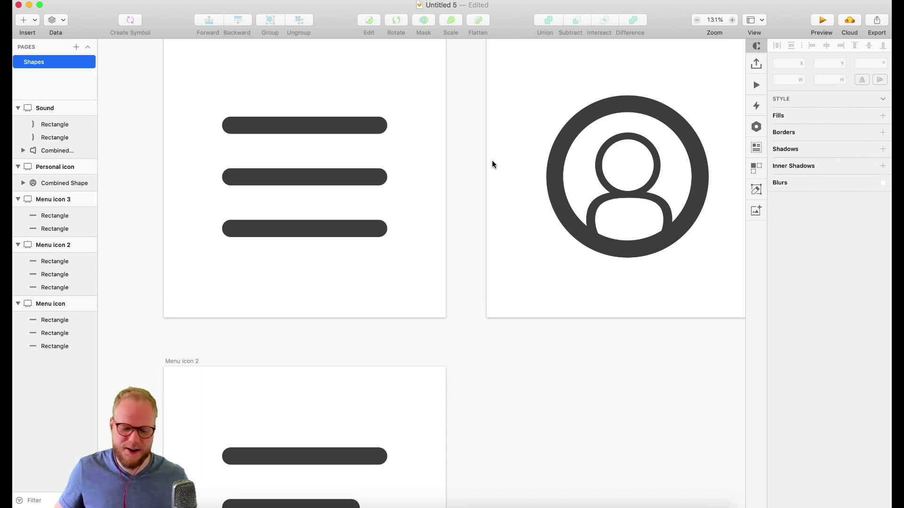